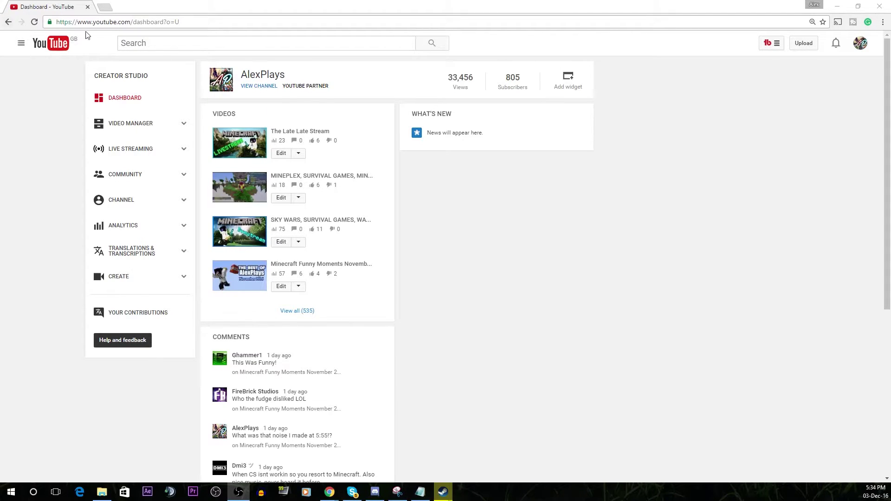
pyautogui.moveTo(69, 22); pyautogui.dragTo(207, 22)
pyautogui.click(207, 22)
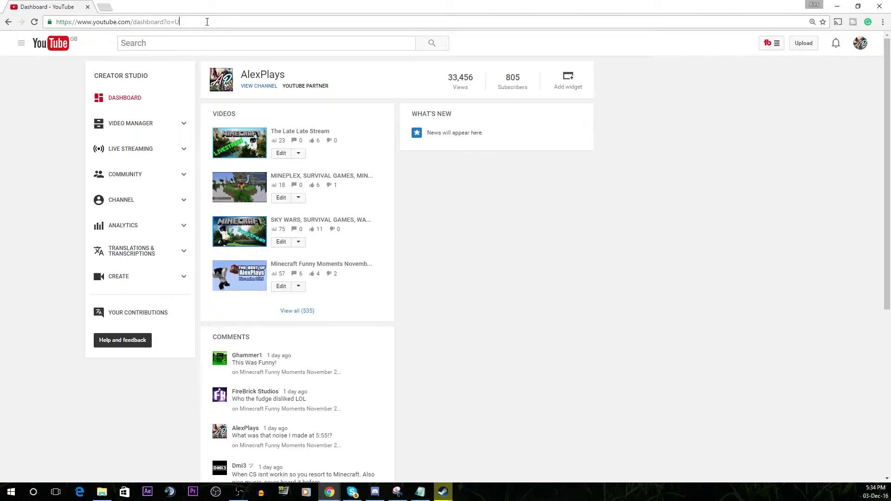
pyautogui.moveTo(125, 22); pyautogui.dragTo(188, 23)
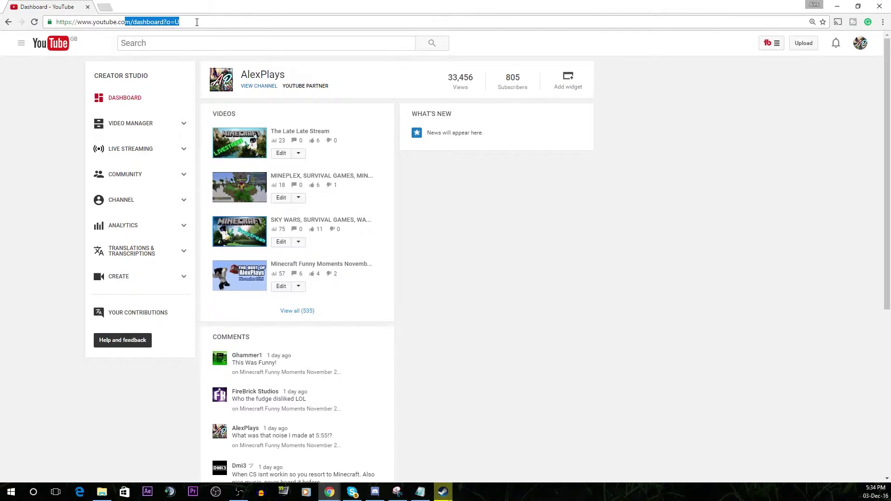
pyautogui.click(192, 22)
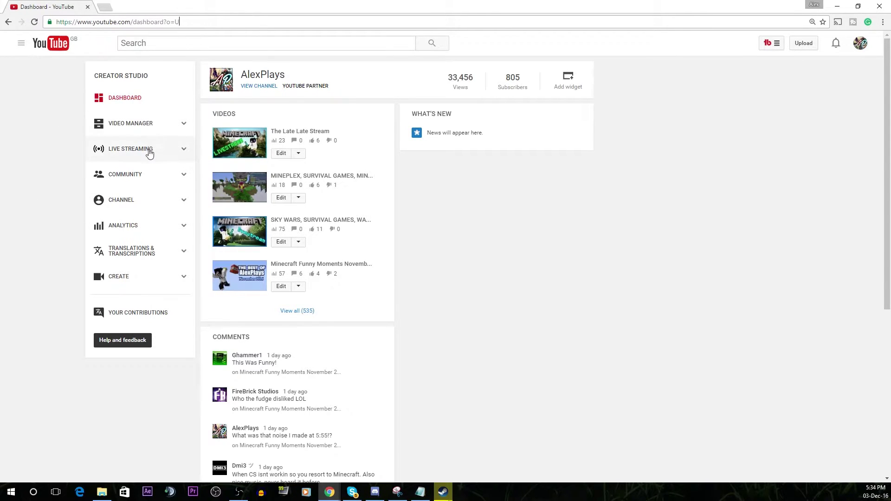
# Open the Live Streaming page and review its basic info, encoder setup, chat, analytics and share sections.
pyautogui.click(137, 158)
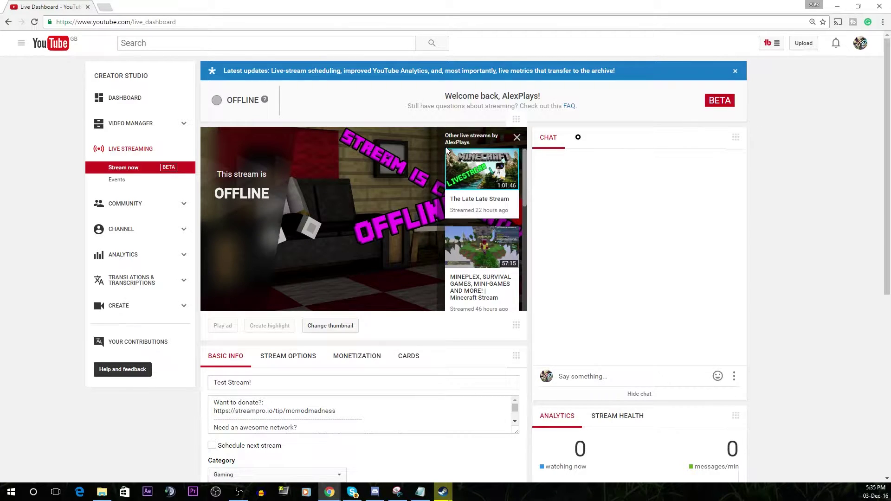
pyautogui.scroll(-1, 325, 348)
pyautogui.scroll(-1, 311, 335)
pyautogui.scroll(-1, 311, 335)
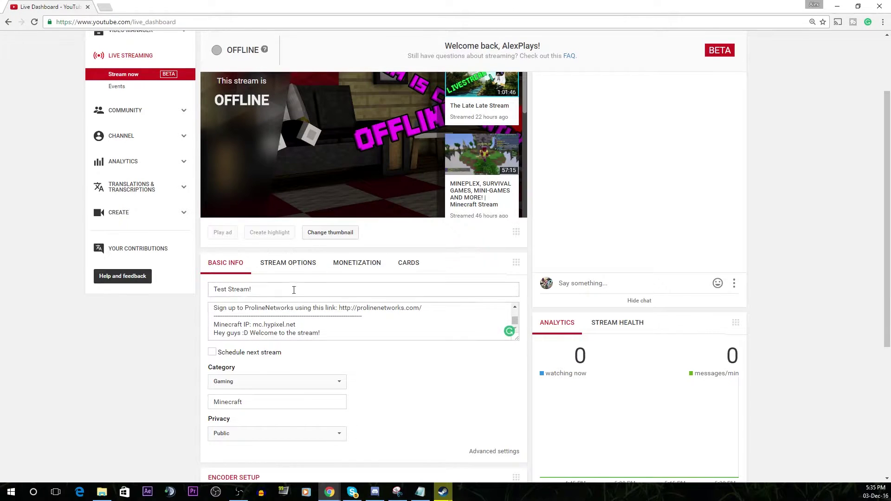
pyautogui.scroll(-2, 339, 395)
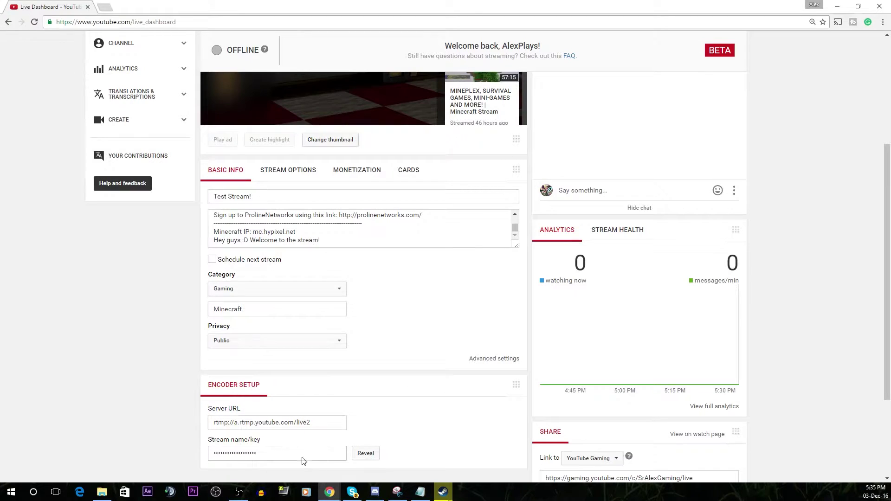
pyautogui.scroll(2, 561, 418)
pyautogui.scroll(-3, 888, 436)
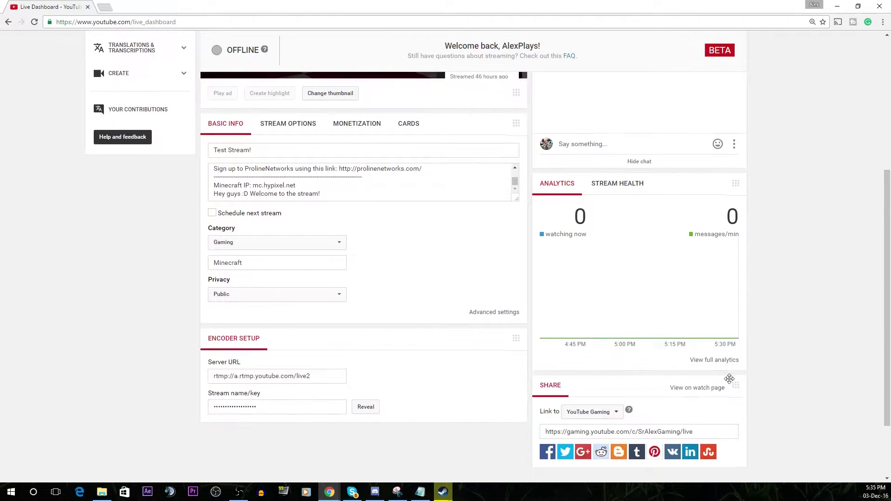
pyautogui.scroll(5, 668, 392)
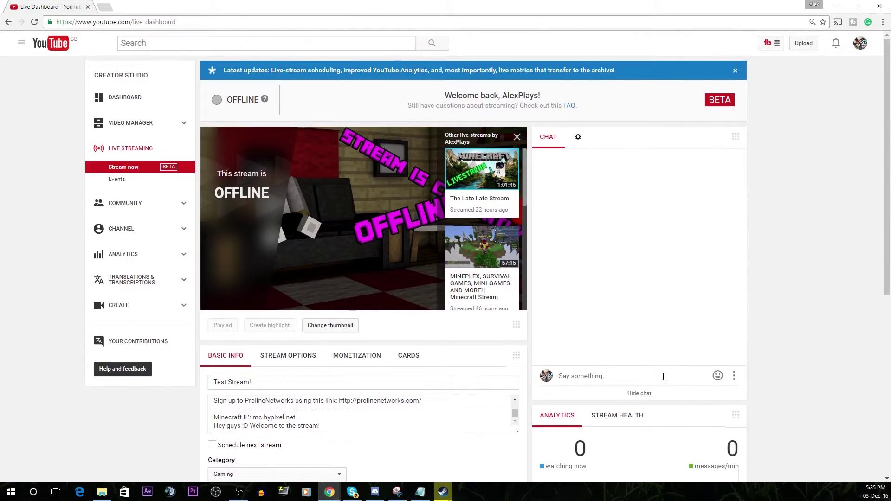
pyautogui.scroll(-3, 667, 393)
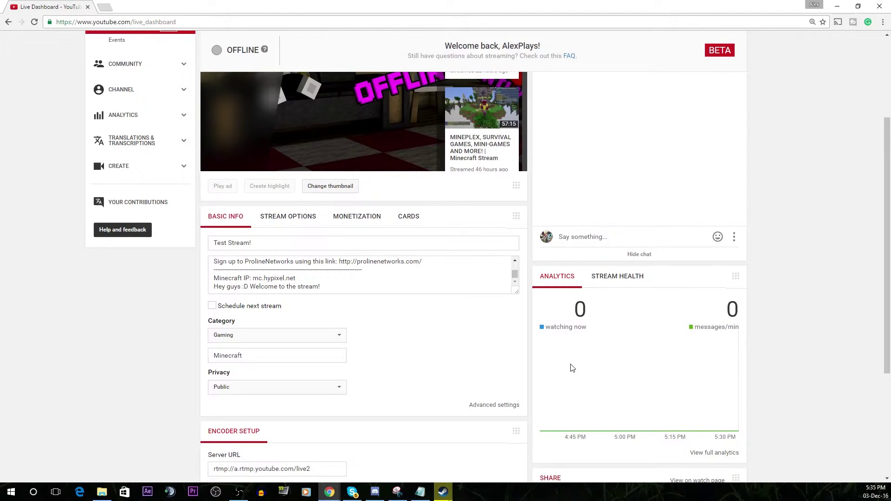
pyautogui.scroll(2, 116, 371)
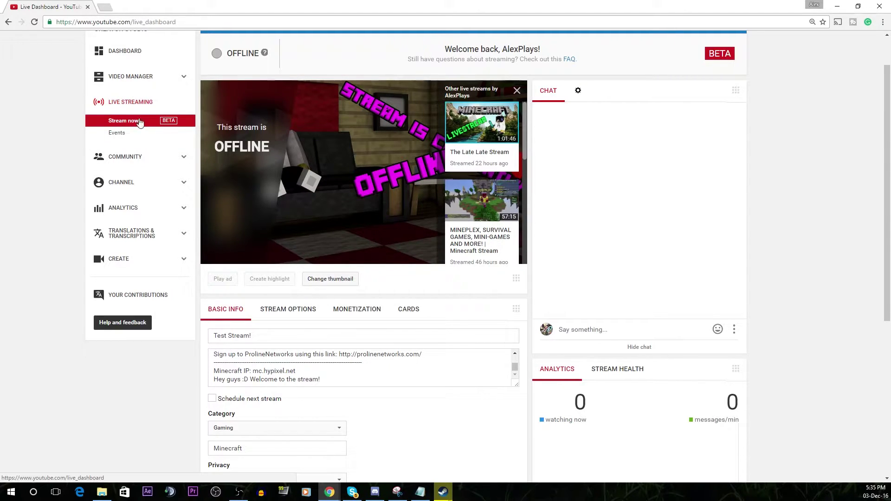
# Go to the live events list, dismiss the announcement banner and start a new live event.
pyautogui.click(132, 135)
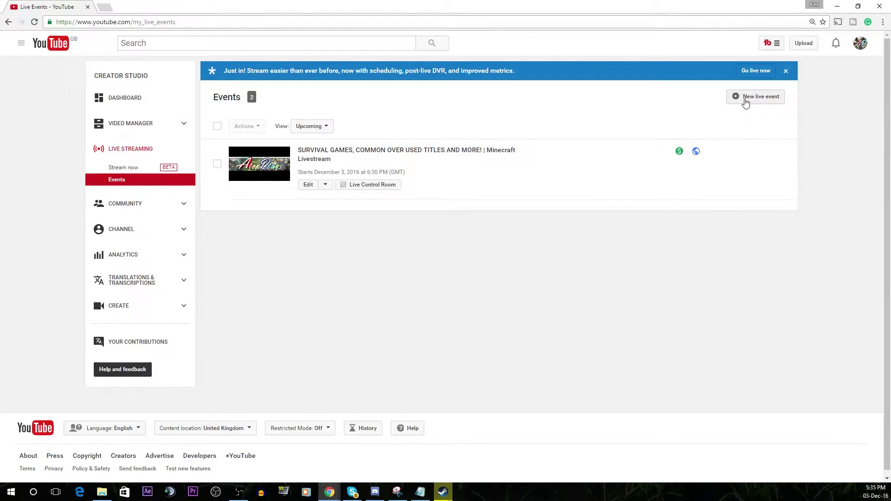
pyautogui.click(786, 76)
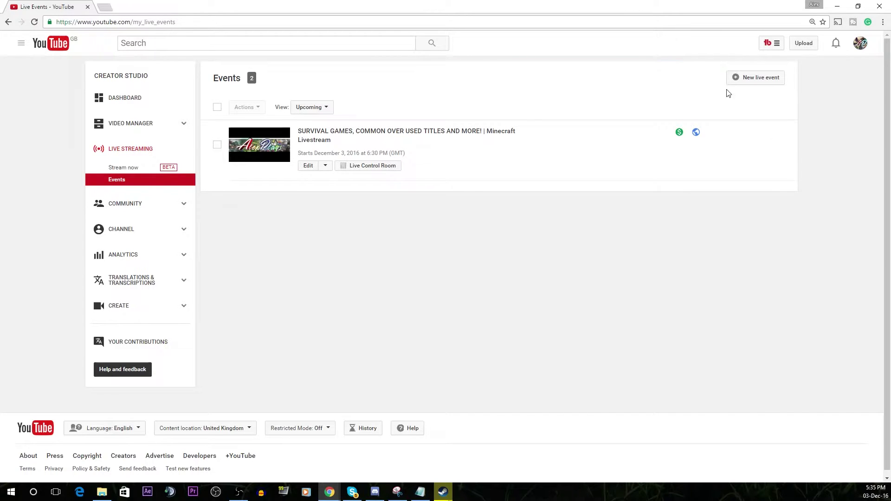
pyautogui.click(748, 85)
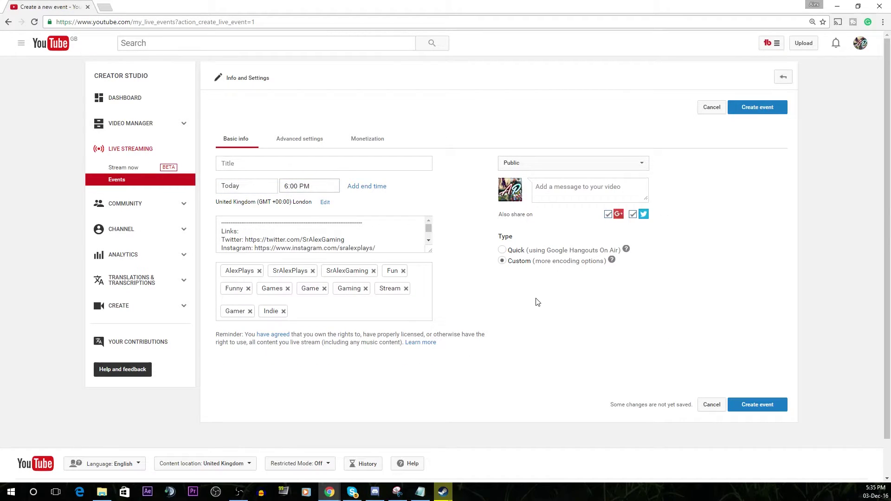
# Title the new event "sfjisufiusifsfh" and set its privacy to Private.
pyautogui.click(372, 249)
pyautogui.scroll(-5, 369, 244)
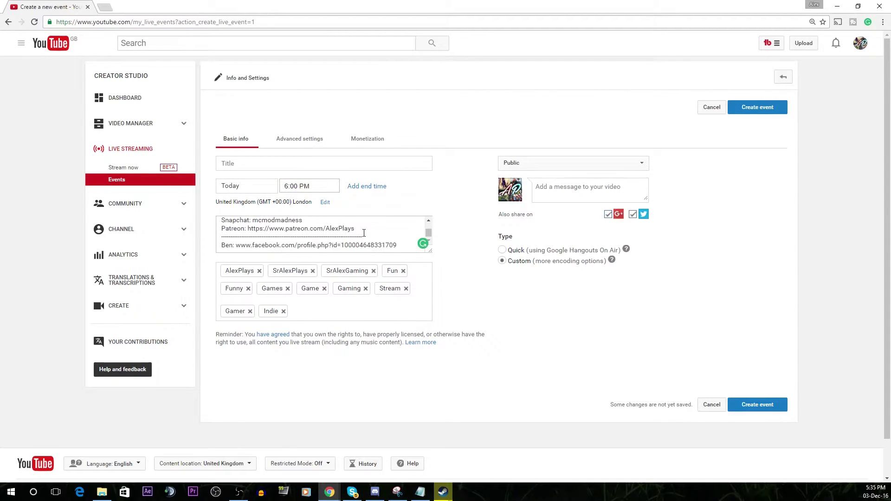
pyautogui.scroll(5, 364, 240)
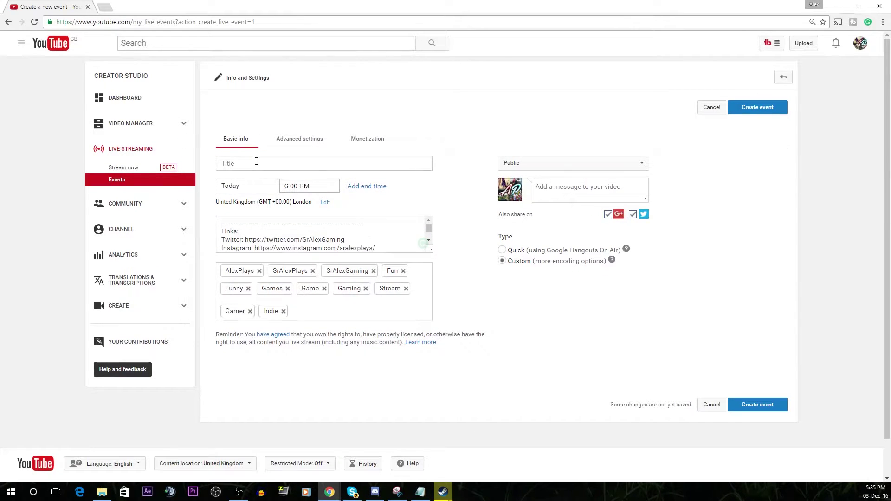
pyautogui.click(297, 168)
pyautogui.write('sfjisufiusifsfh')
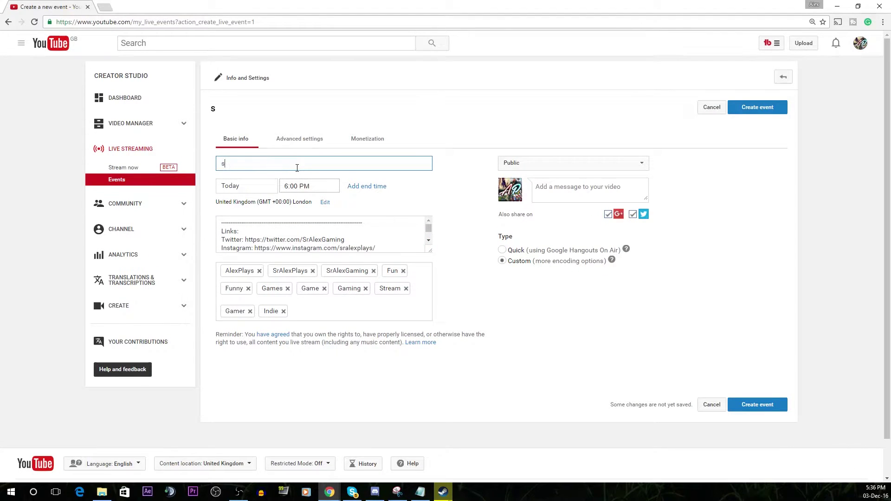
pyautogui.click(524, 167)
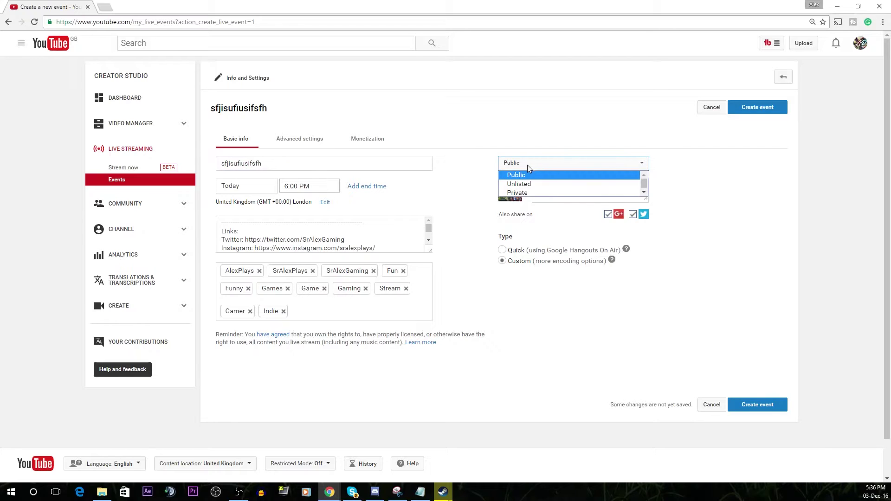
pyautogui.click(520, 195)
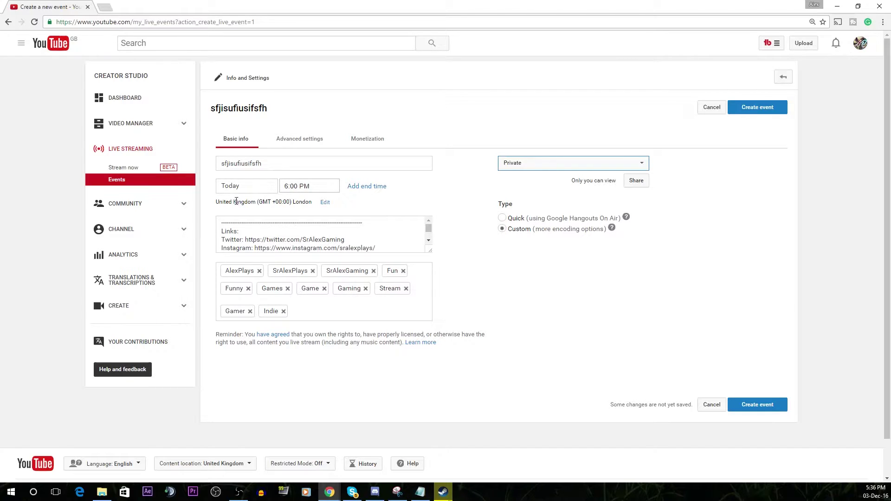
# Look through the following months in the start date calendar and check the event's start time options.
pyautogui.click(247, 188)
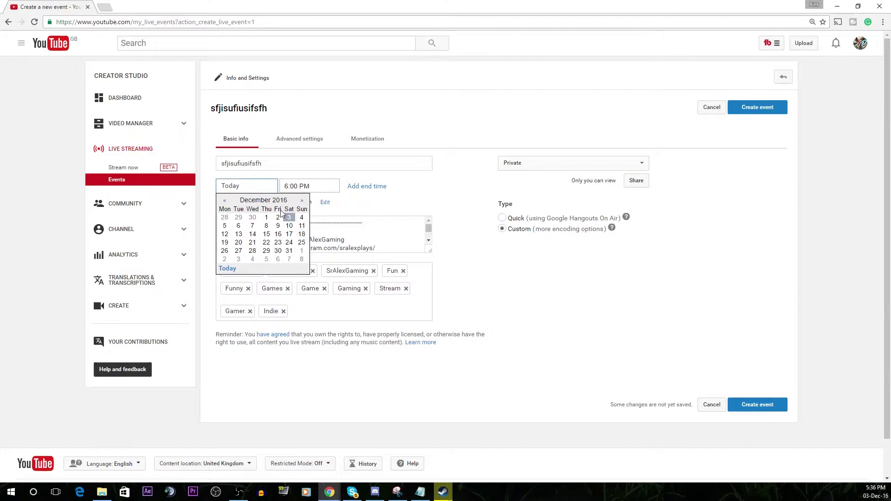
pyautogui.click(302, 201)
pyautogui.click(302, 201)
pyautogui.click(302, 201)
pyautogui.click(302, 201)
pyautogui.click(302, 201)
pyautogui.click(463, 219)
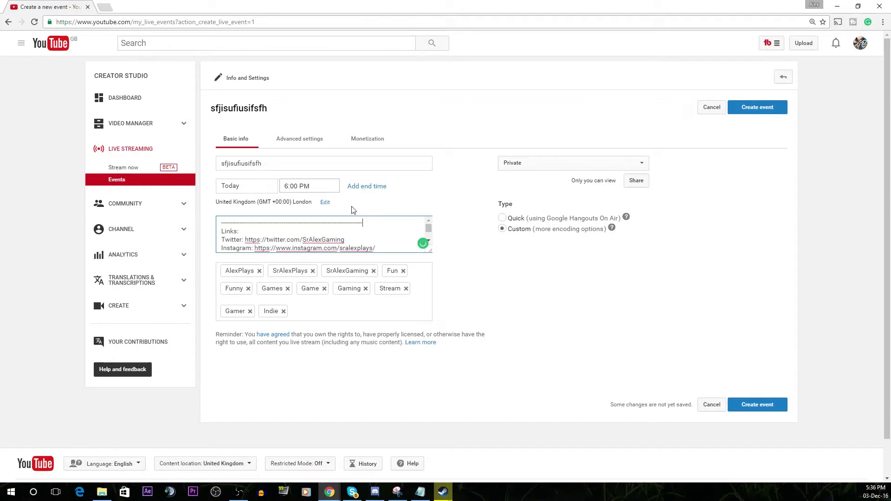
pyautogui.click(327, 186)
pyautogui.click(416, 194)
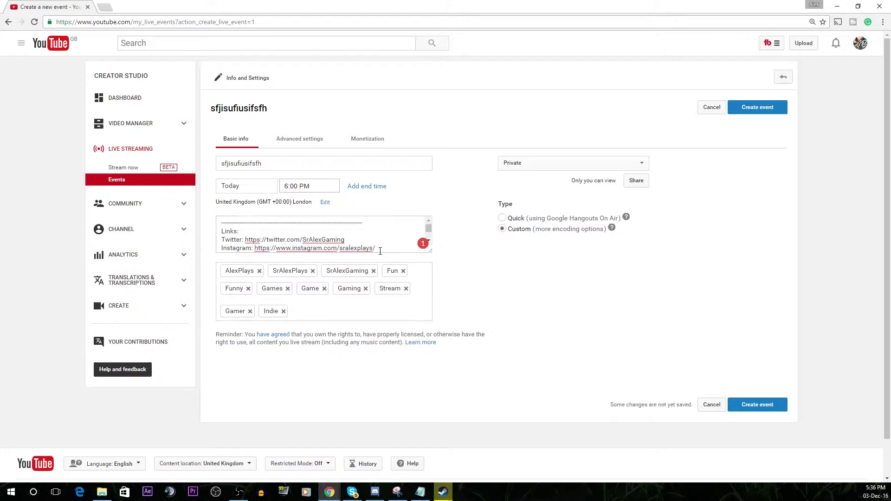
pyautogui.moveTo(218, 223); pyautogui.dragTo(388, 200)
pyautogui.click(367, 240)
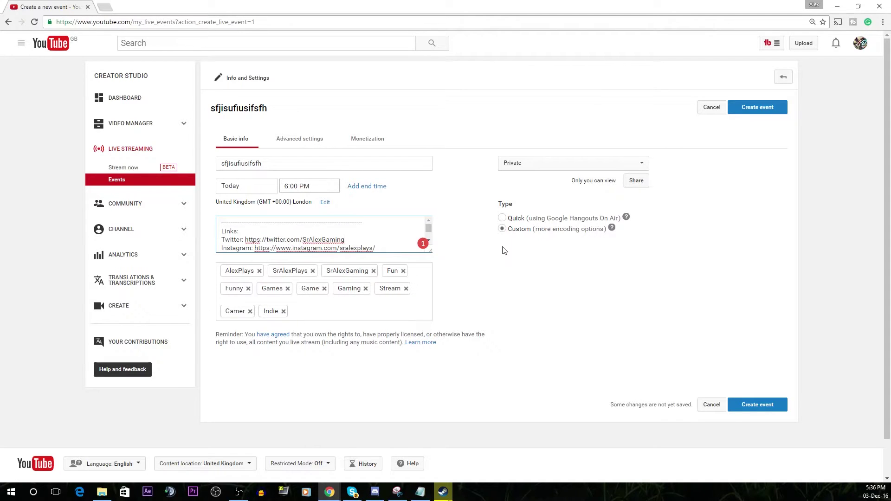
# Add the tags Minecraft, Cats and Playing Games, and create the event.
pyautogui.click(300, 309)
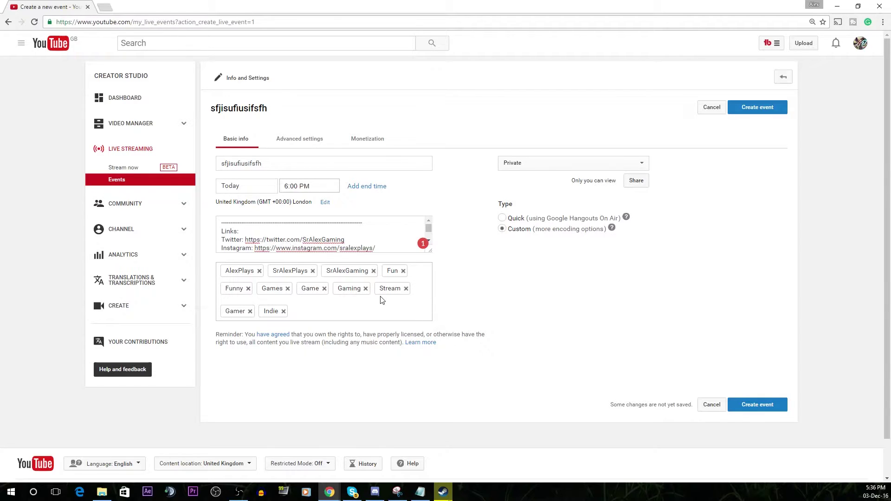
pyautogui.write('Minecraft')
pyautogui.press('Return')
pyautogui.write('Cats,')
pyautogui.press('Return')
pyautogui.write('Playing Games')
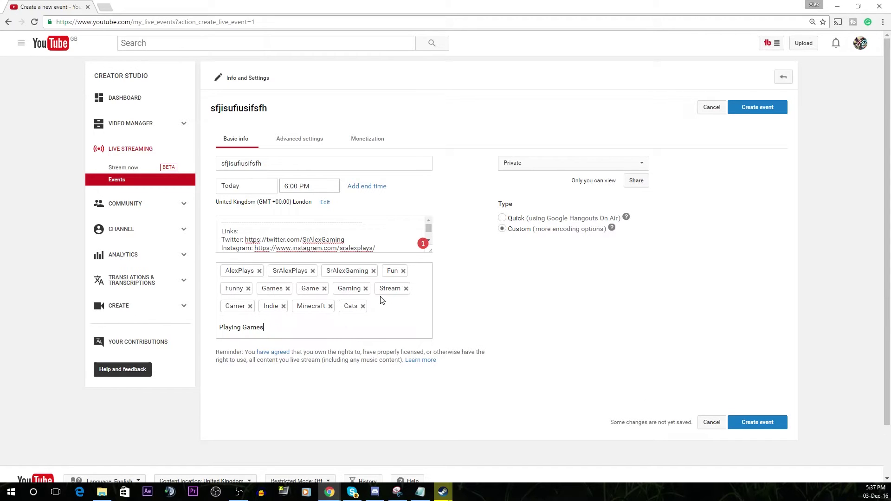
pyautogui.press('Return')
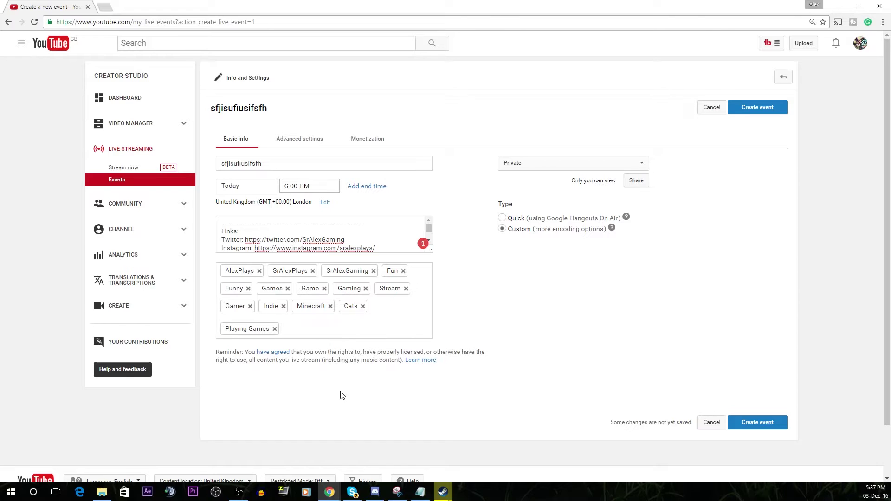
pyautogui.click(758, 425)
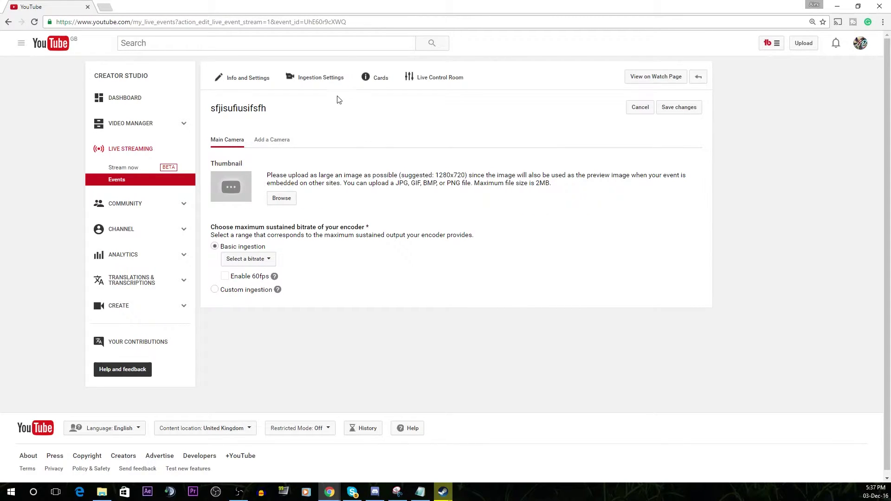
# Upload the MinecraftLiveMini image from the YT-Thumbnails folder as the event's thumbnail.
pyautogui.moveTo(271, 175); pyautogui.dragTo(571, 179)
pyautogui.click(567, 182)
pyautogui.click(282, 198)
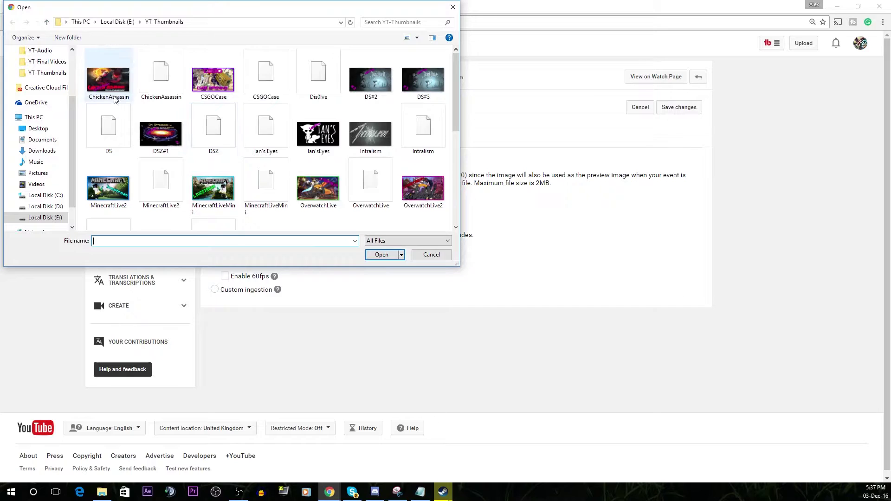
pyautogui.scroll(-1, 139, 214)
pyautogui.scroll(1, 267, 227)
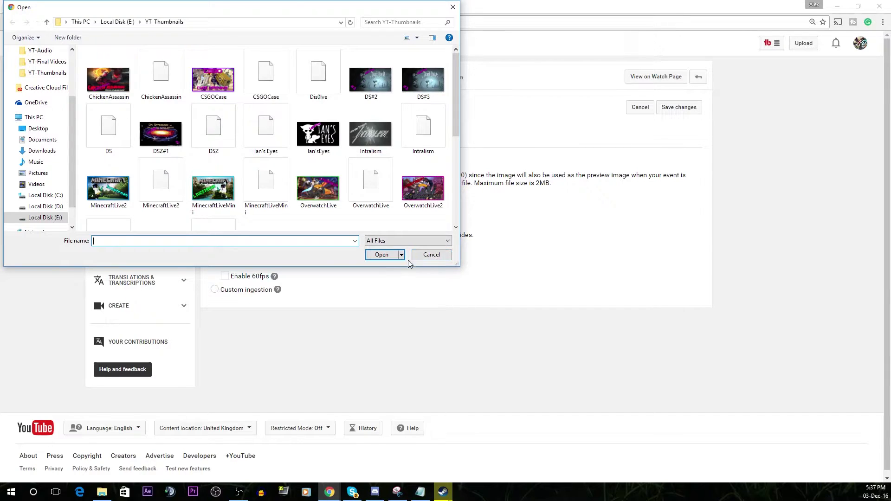
pyautogui.scroll(-2, 267, 227)
pyautogui.click(213, 100)
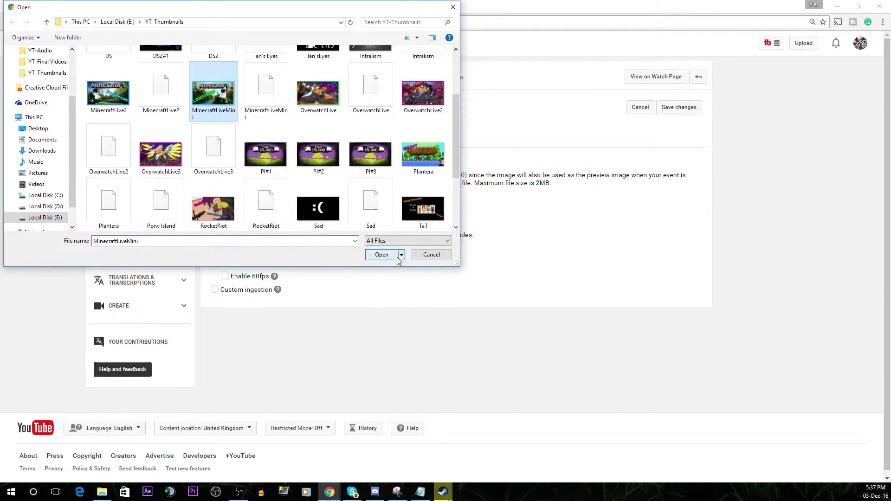
pyautogui.click(385, 259)
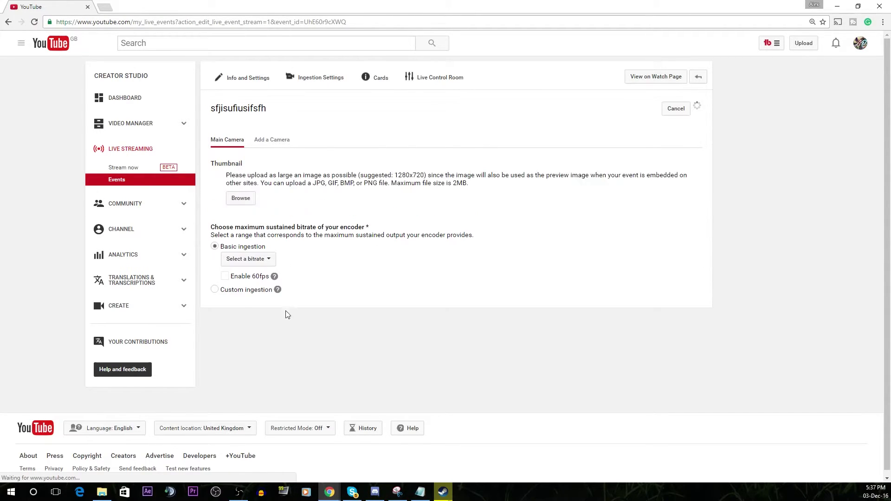
# Set the basic ingestion bitrate to 3000 Kbps - 6000 Kbps (1080p) and enable 60fps.
pyautogui.click(260, 259)
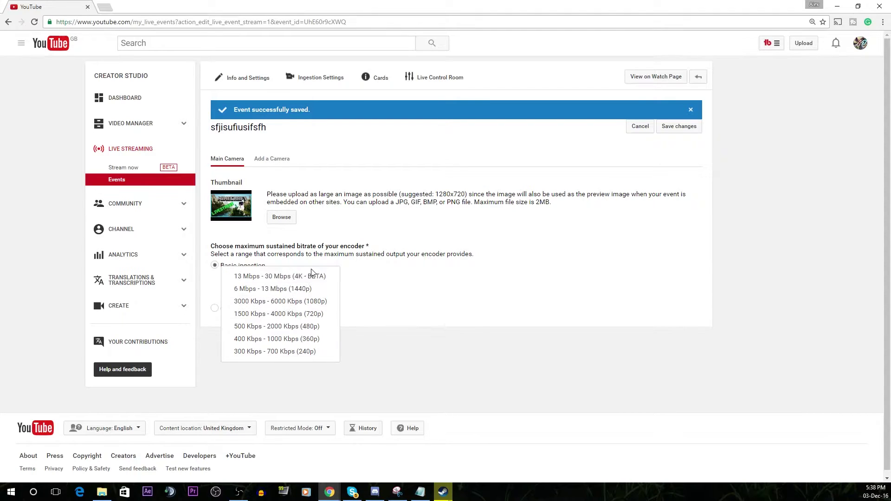
pyautogui.click(325, 307)
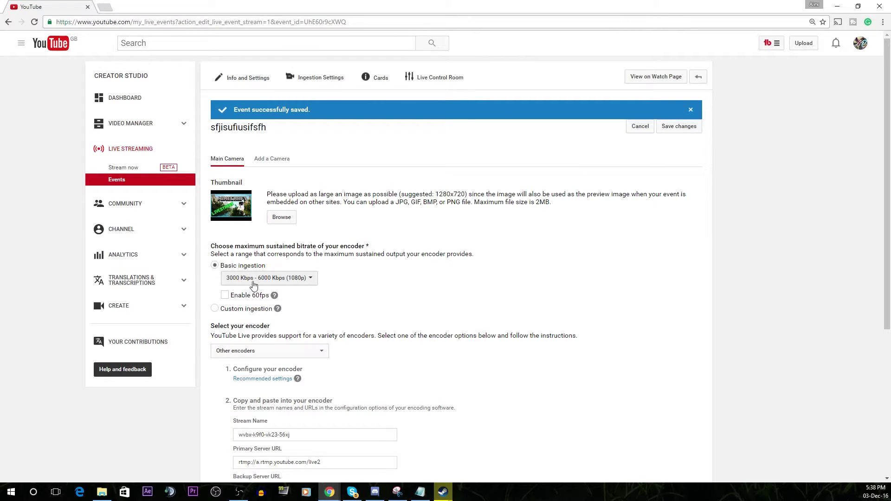
pyautogui.click(223, 297)
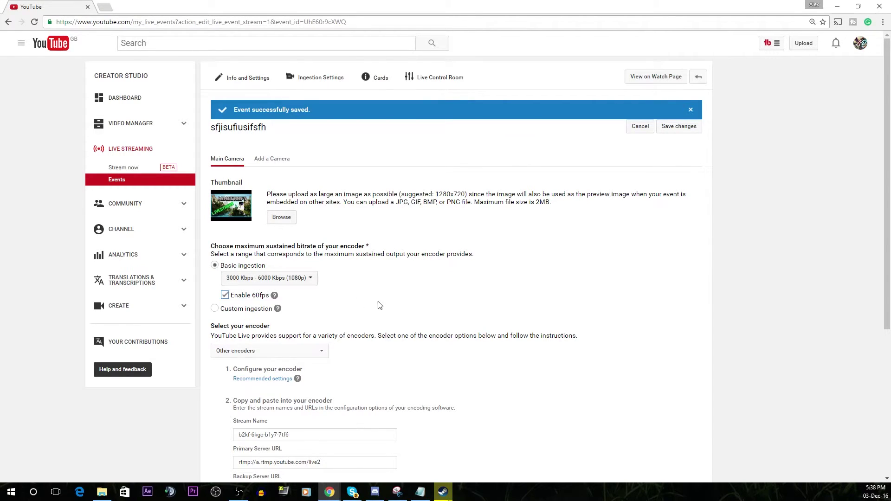
# Select the event's stream name in the encoder details and save the changes to the ingestion settings.
pyautogui.scroll(-2, 428, 297)
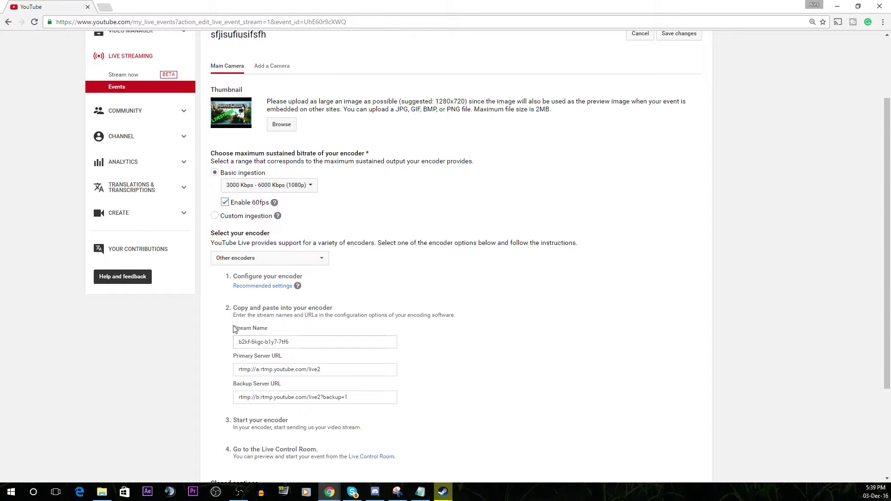
pyautogui.click(290, 342)
pyautogui.click(284, 344)
pyautogui.click(306, 343)
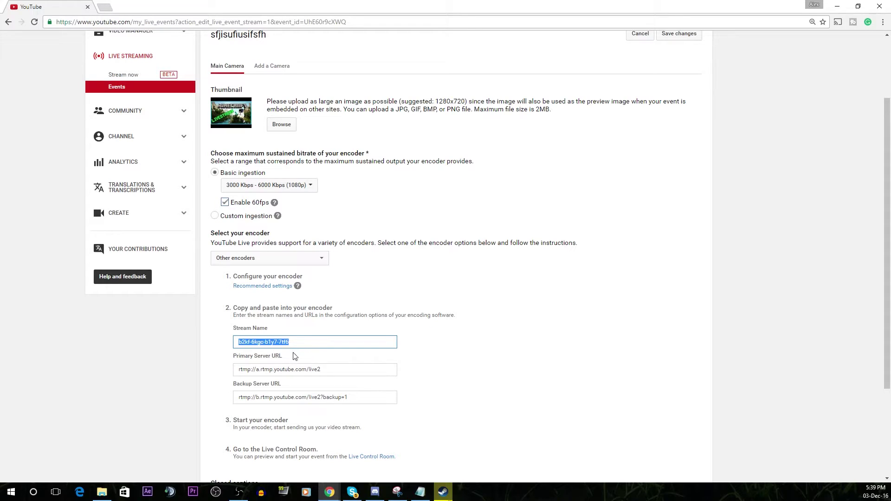
pyautogui.scroll(-2, 263, 401)
pyautogui.scroll(2, 263, 401)
pyautogui.scroll(2, 408, 368)
pyautogui.click(680, 128)
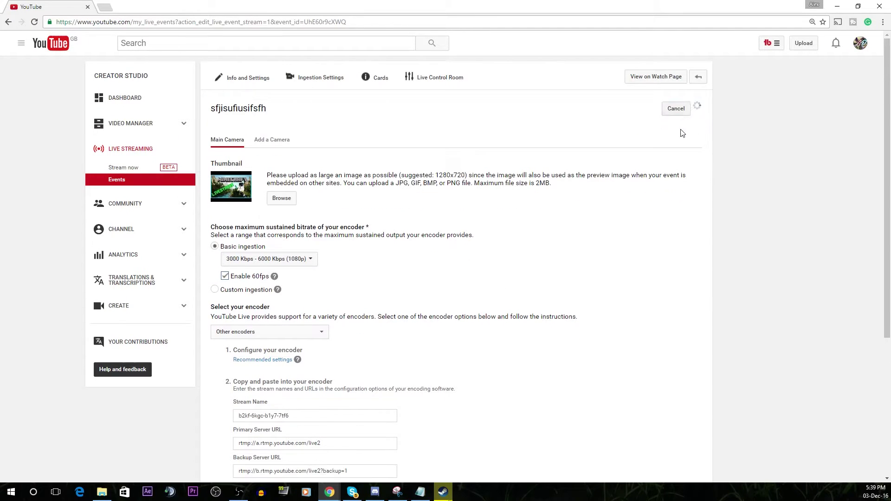
# Open the event's Live Control Room and examine the stream status, preview, broadcast alert, slates, ads and highlight controls.
pyautogui.click(420, 79)
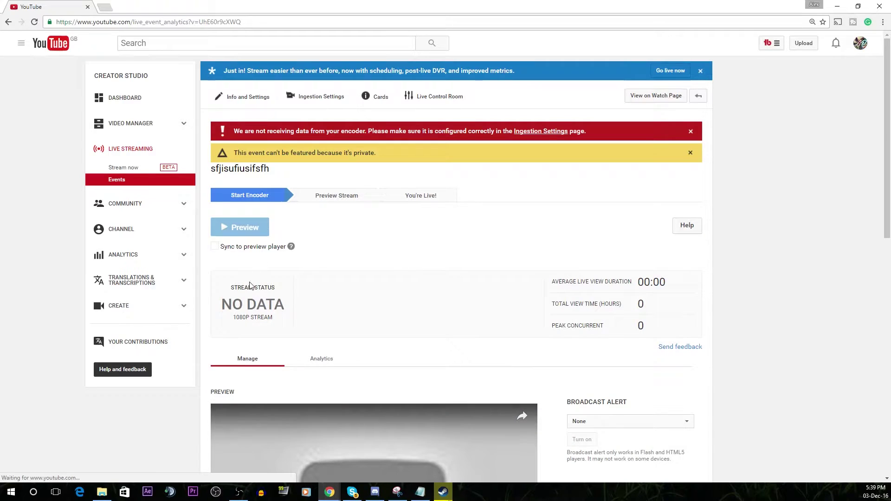
pyautogui.scroll(-5, 274, 318)
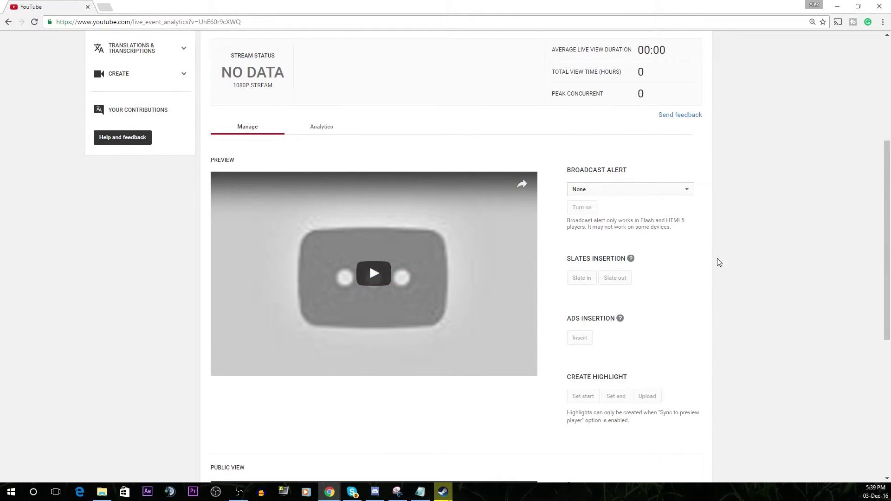
pyautogui.scroll(-4, 543, 189)
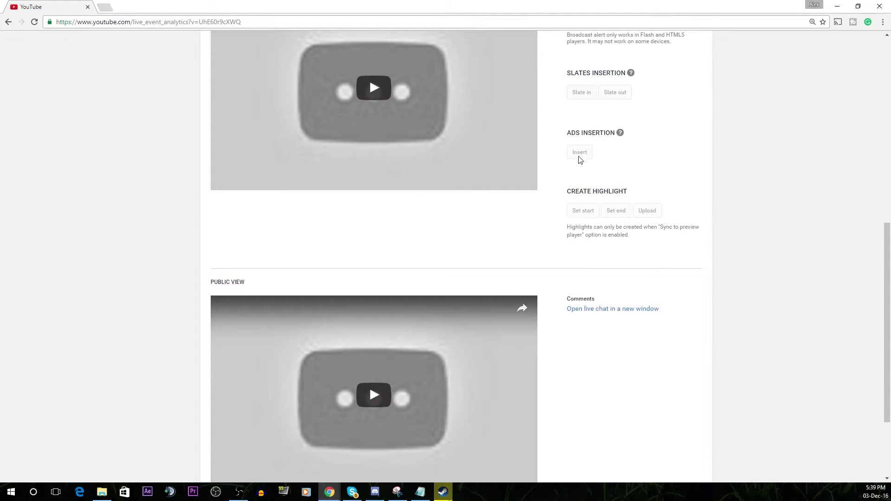
pyautogui.scroll(10, 579, 227)
pyautogui.scroll(-2, 580, 302)
pyautogui.scroll(-4, 583, 311)
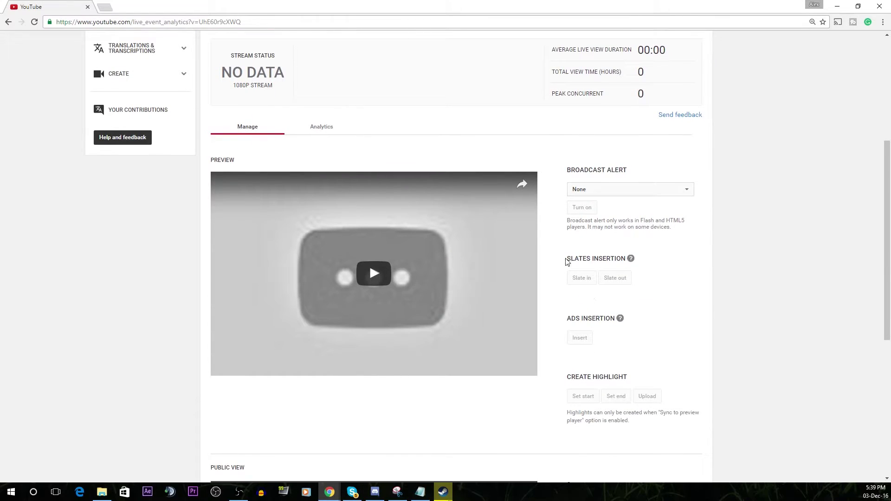
pyautogui.scroll(-1, 668, 297)
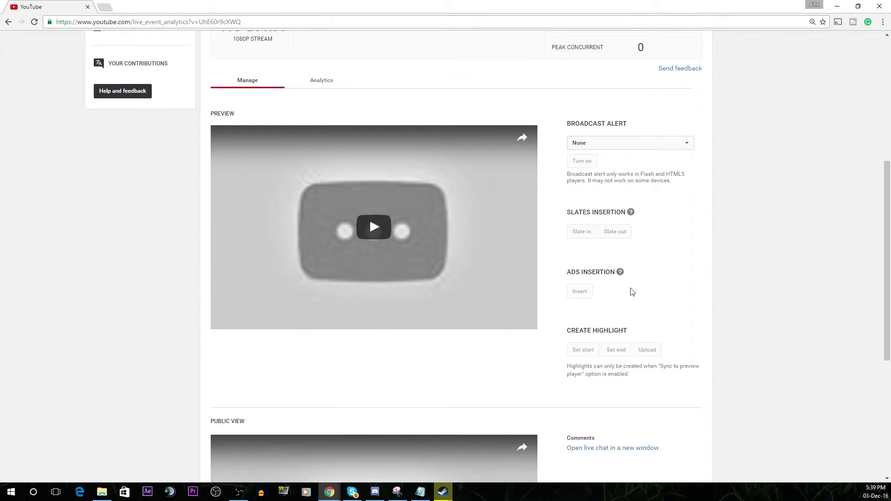
pyautogui.click(608, 145)
pyautogui.scroll(6, 743, 243)
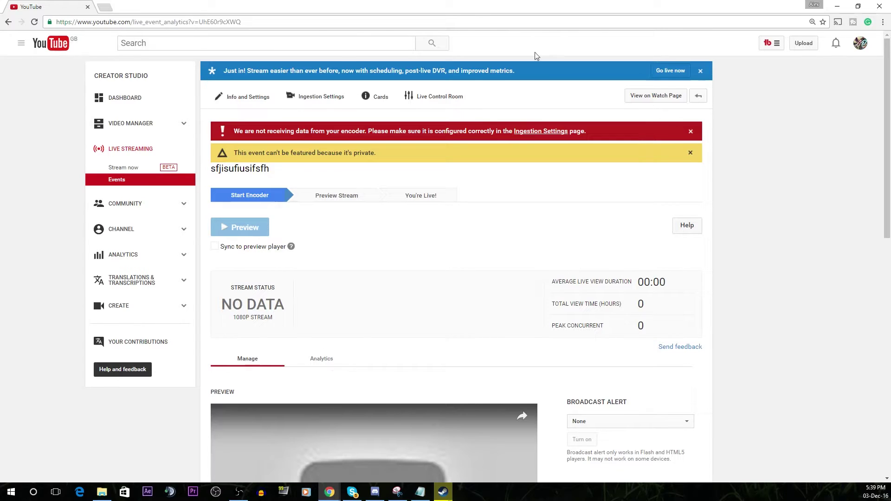
# Switch to Open Broadcaster Software and open its encoding settings.
pyautogui.hotkey('alt', 'Tab')
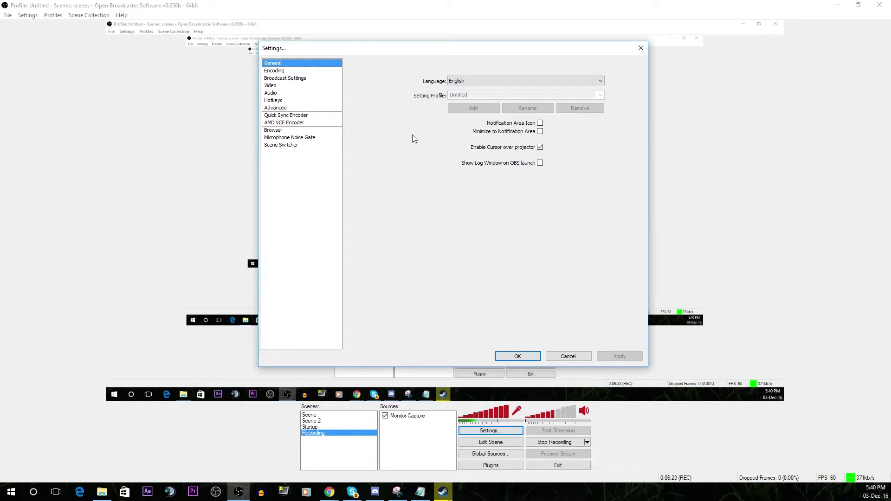
pyautogui.click(281, 72)
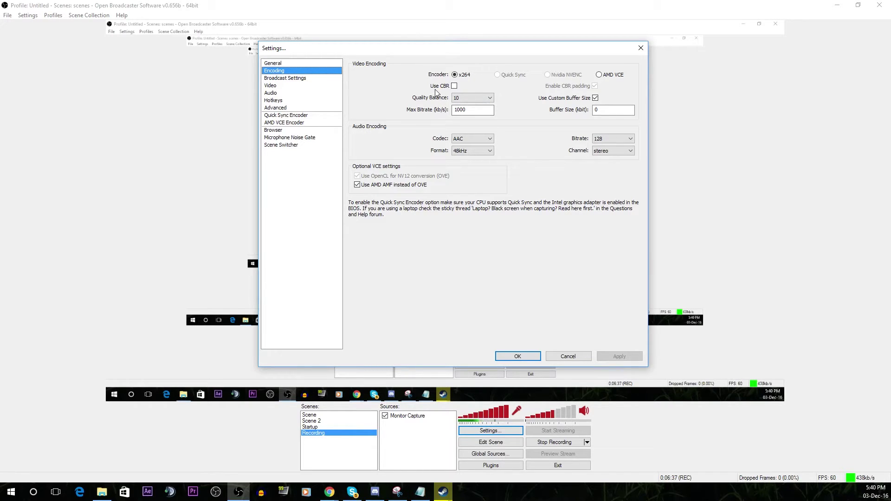
# Try the encoding with CBR enabled, a max bitrate of 4500 kb/s and a buffer size of 3500 kbit, and discard these changes.
pyautogui.click(454, 86)
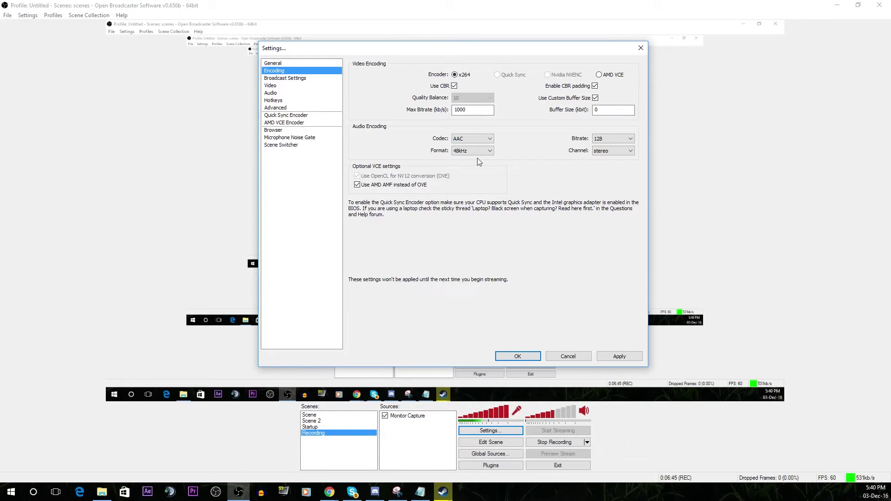
pyautogui.click(478, 110)
pyautogui.moveTo(465, 110); pyautogui.dragTo(381, 108)
pyautogui.write('400')
pyautogui.write('500')
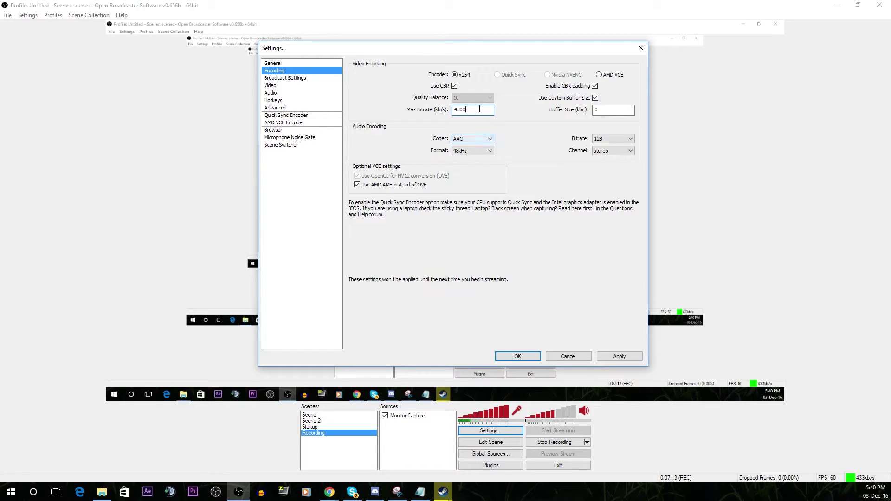
pyautogui.press('Tab')
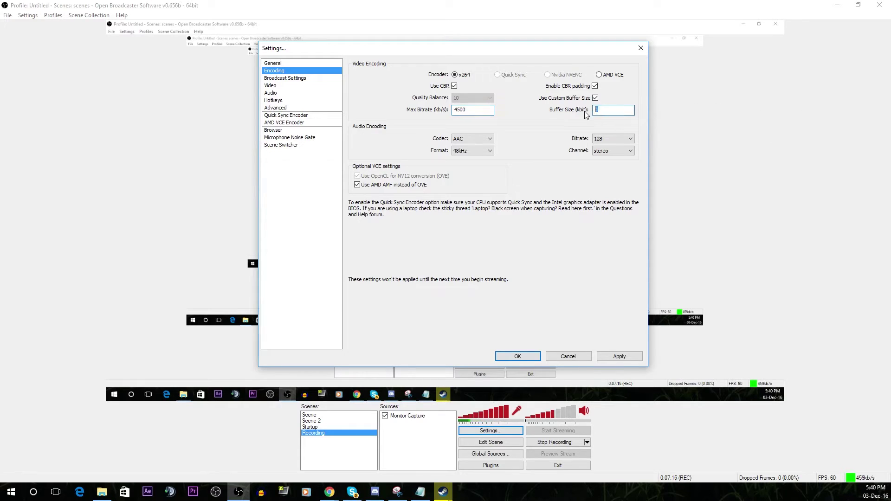
pyautogui.write('35000')
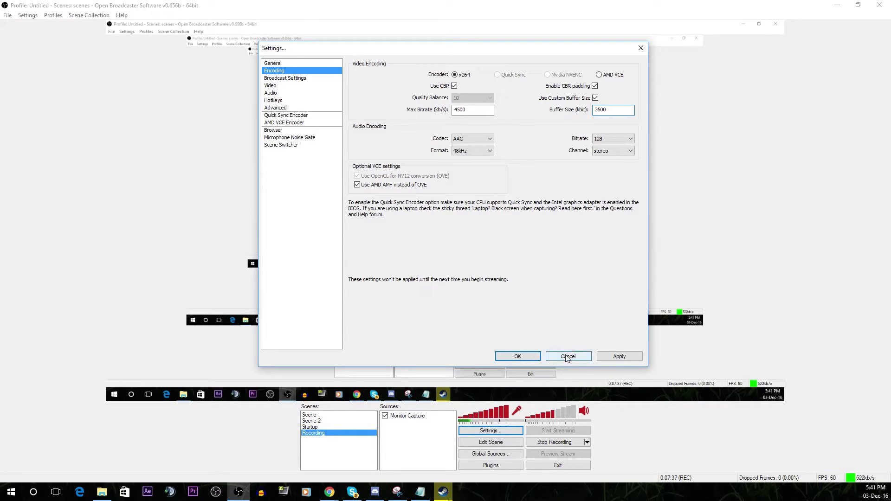
pyautogui.click(303, 79)
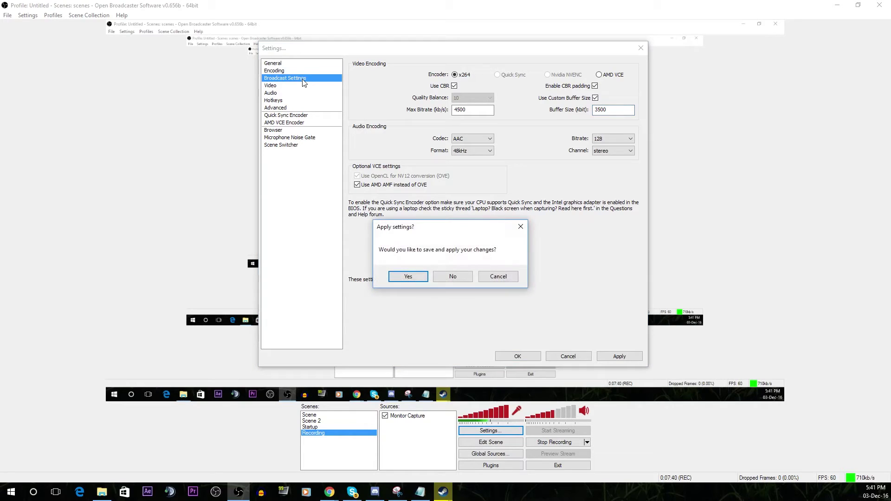
pyautogui.click(453, 276)
# Set the broadcast mode to Live Stream.
pyautogui.click(475, 72)
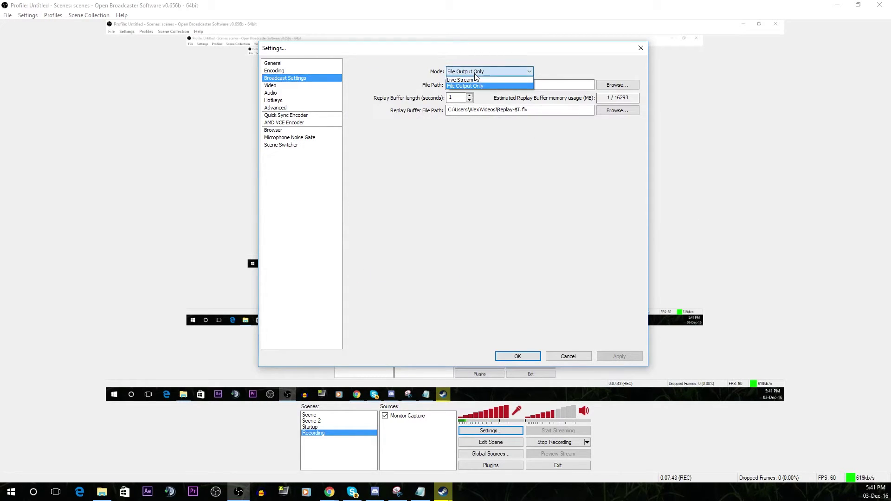
pyautogui.click(474, 80)
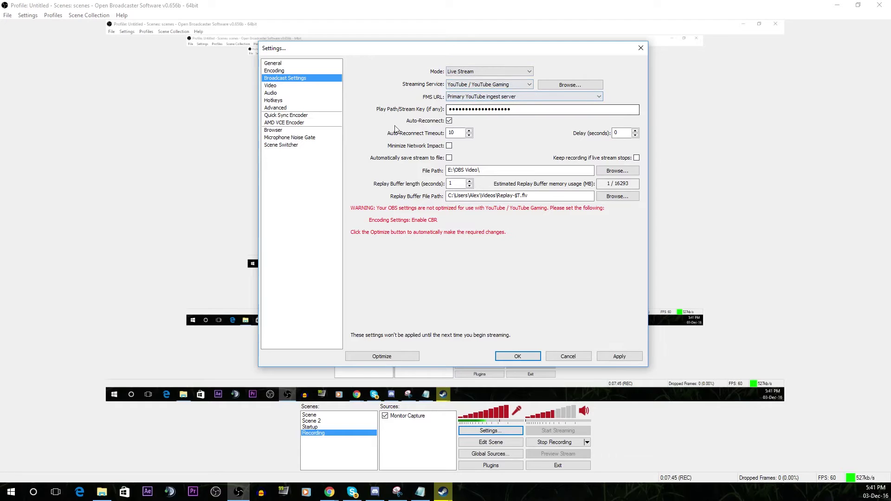
pyautogui.click(473, 75)
pyautogui.click(474, 78)
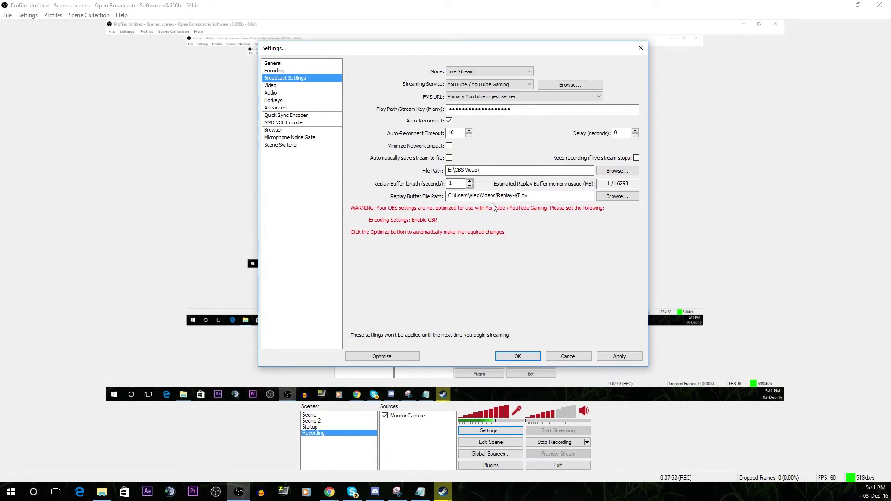
# Replace the Play Path/Stream Key with the copied stream key, and leave the broadcast settings without saving.
pyautogui.click(528, 111)
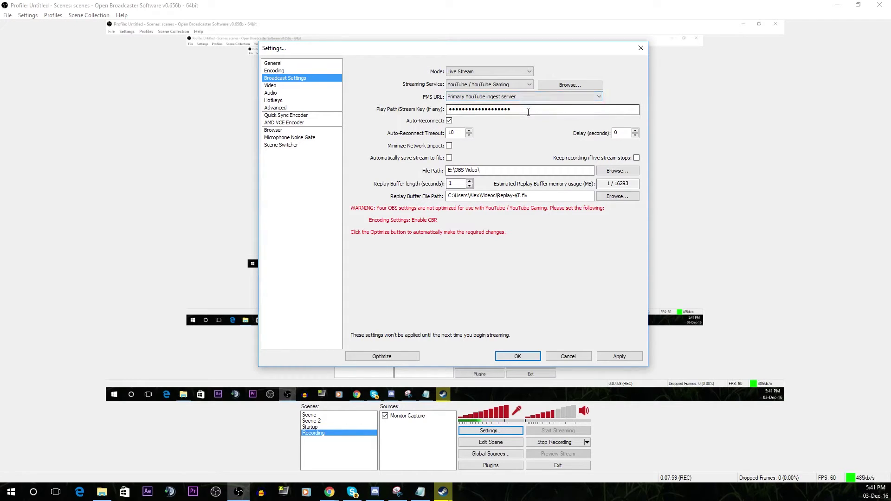
pyautogui.moveTo(528, 112); pyautogui.dragTo(354, 92)
pyautogui.click(523, 112)
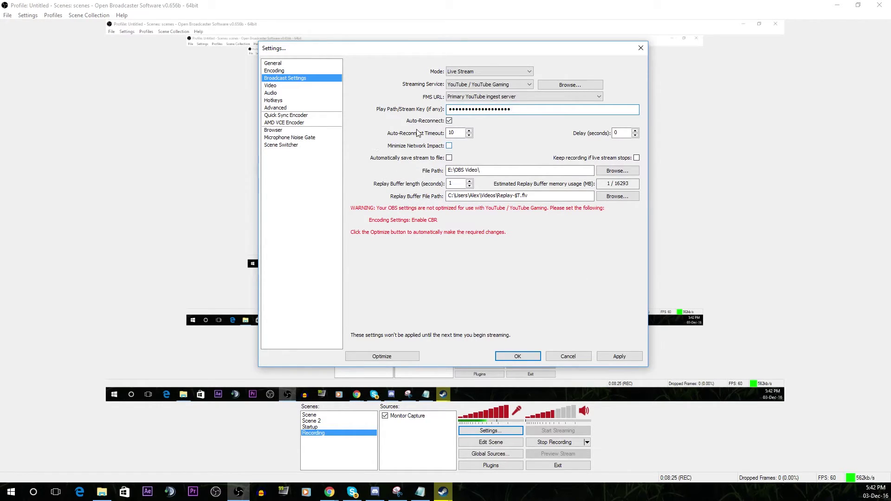
pyautogui.moveTo(538, 108); pyautogui.dragTo(392, 110)
pyautogui.hotkey('ctrl', 'v')
pyautogui.click(299, 86)
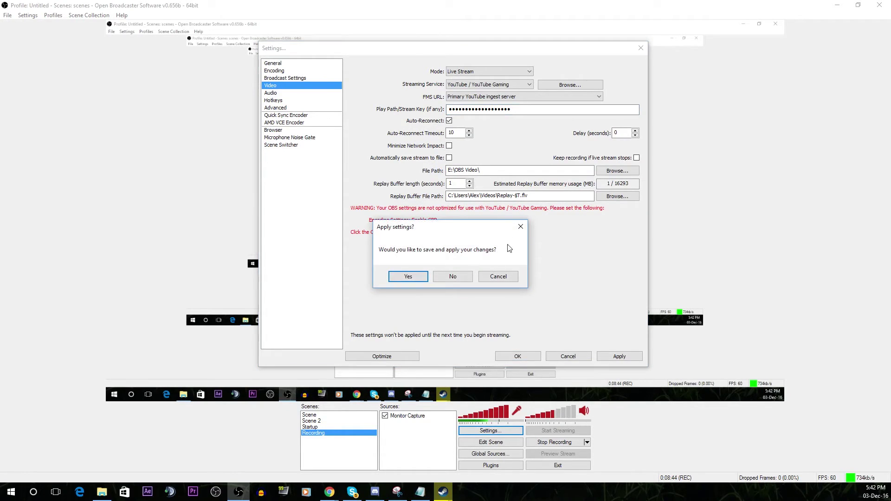
pyautogui.click(465, 275)
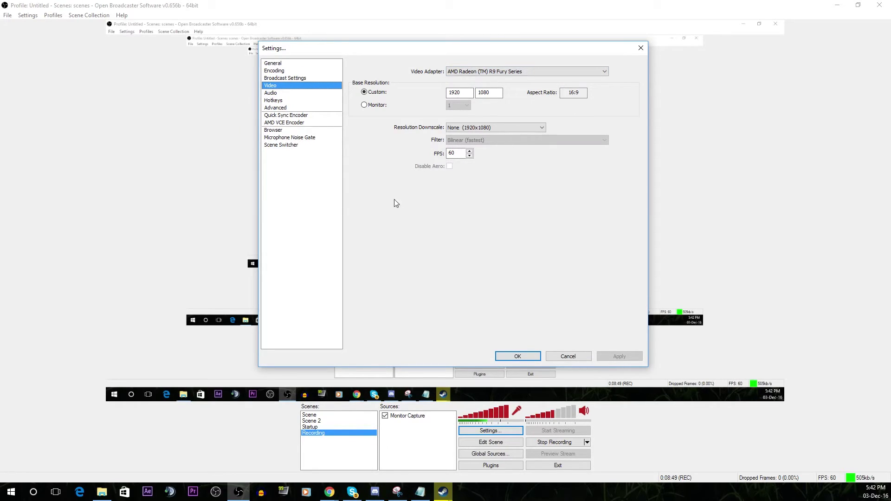
# Examine the video adapter choices, the custom base resolution fields and the resolution downscale options in the video settings.
pyautogui.click(469, 73)
pyautogui.click(477, 80)
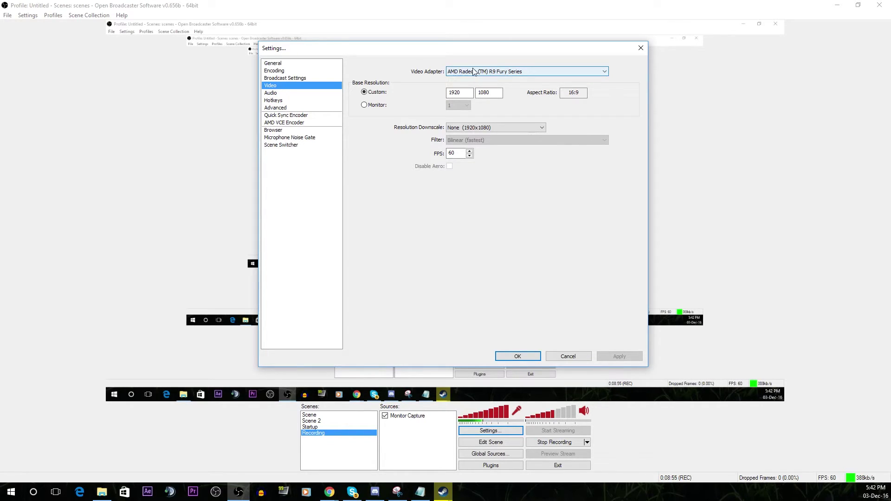
pyautogui.click(474, 72)
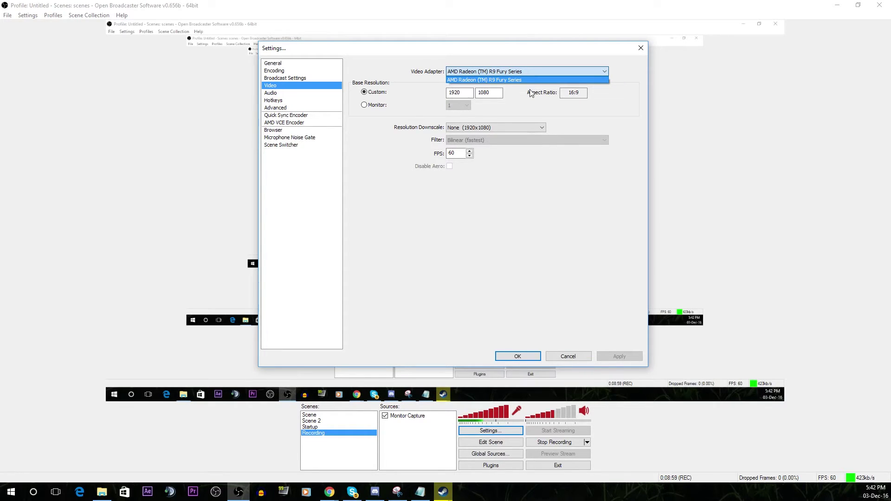
pyautogui.click(515, 102)
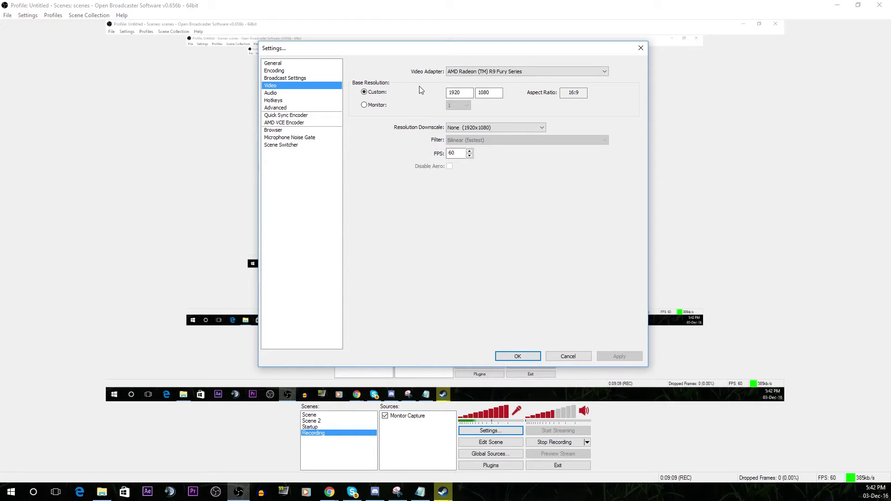
pyautogui.doubleClick(466, 93)
pyautogui.click(466, 93)
pyautogui.doubleClick(458, 93)
pyautogui.click(458, 95)
pyautogui.doubleClick(450, 92)
pyautogui.press('Tab')
pyautogui.click(491, 128)
pyautogui.click(490, 129)
# Look through the available desktop audio devices and microphone/auxiliary devices in the audio settings.
pyautogui.click(274, 93)
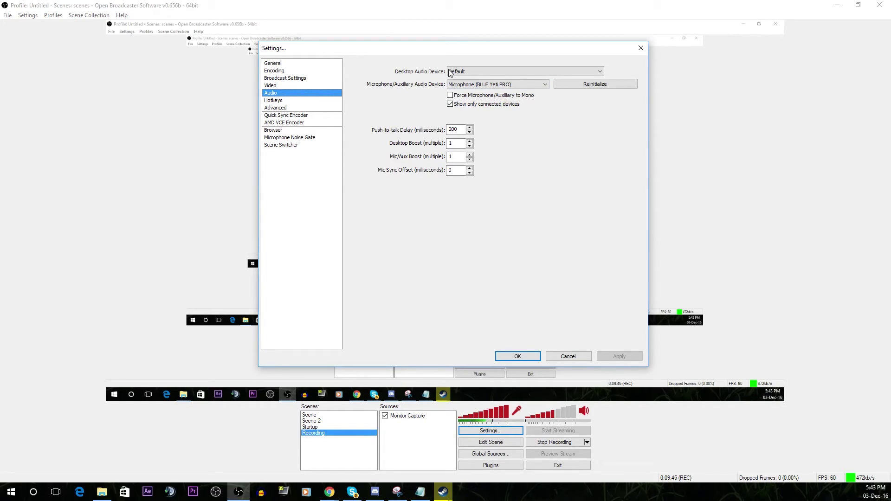
pyautogui.click(463, 71)
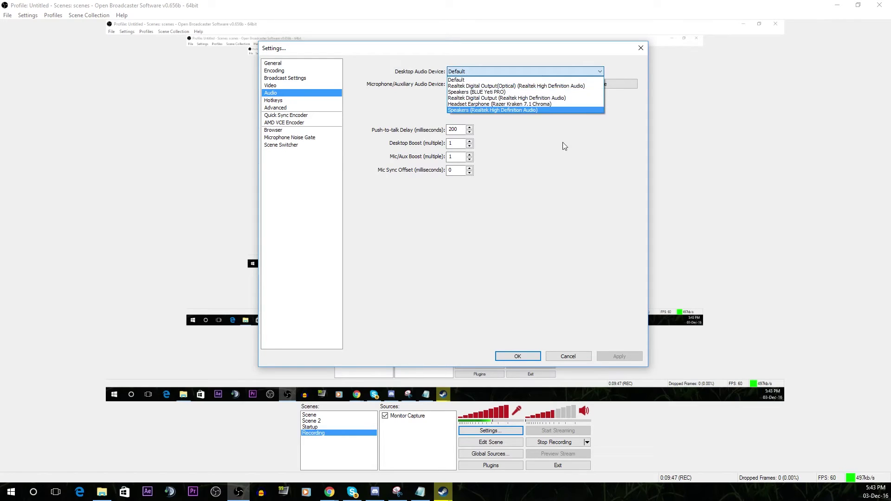
pyautogui.click(581, 183)
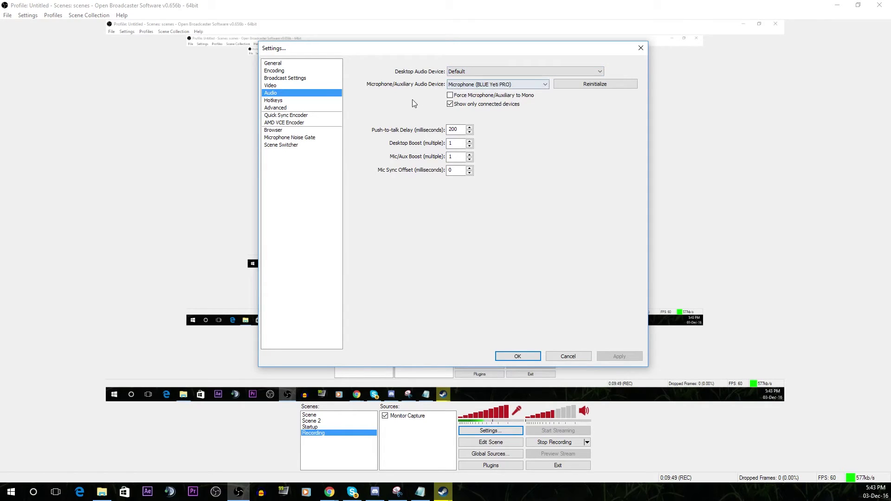
pyautogui.click(468, 87)
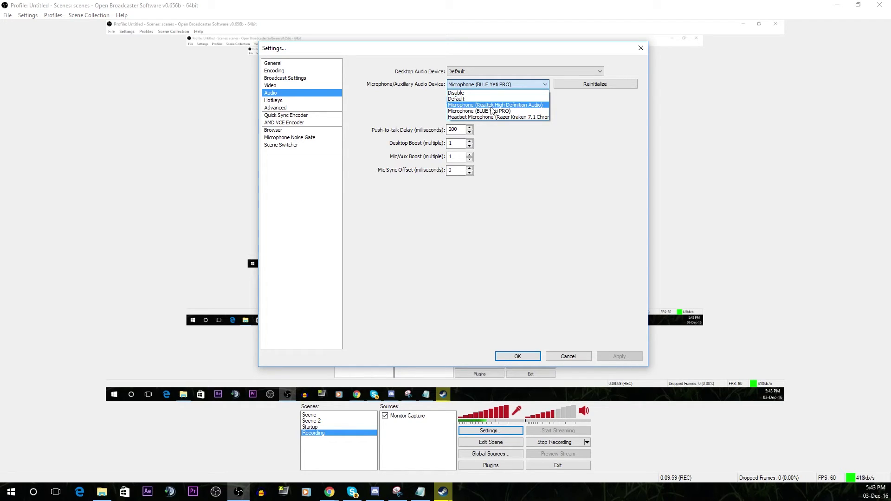
pyautogui.click(522, 177)
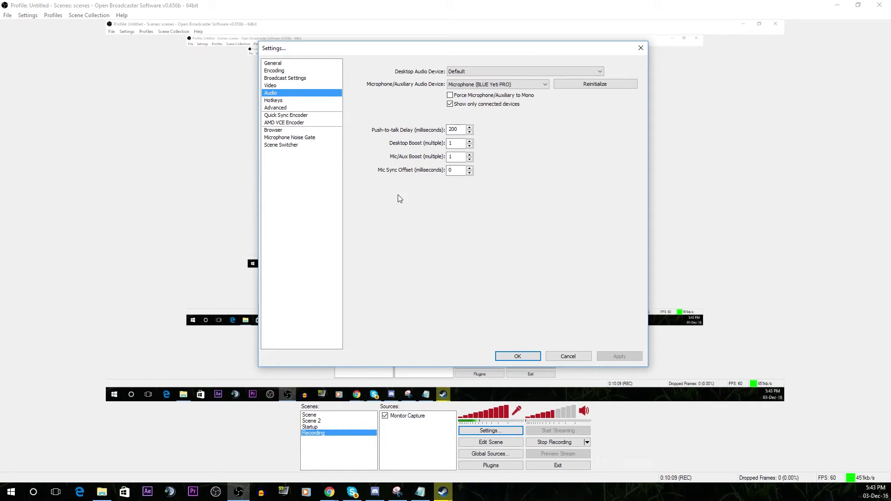
# Examine the available x264 CPU presets in the advanced settings, keeping superfast selected.
pyautogui.click(281, 111)
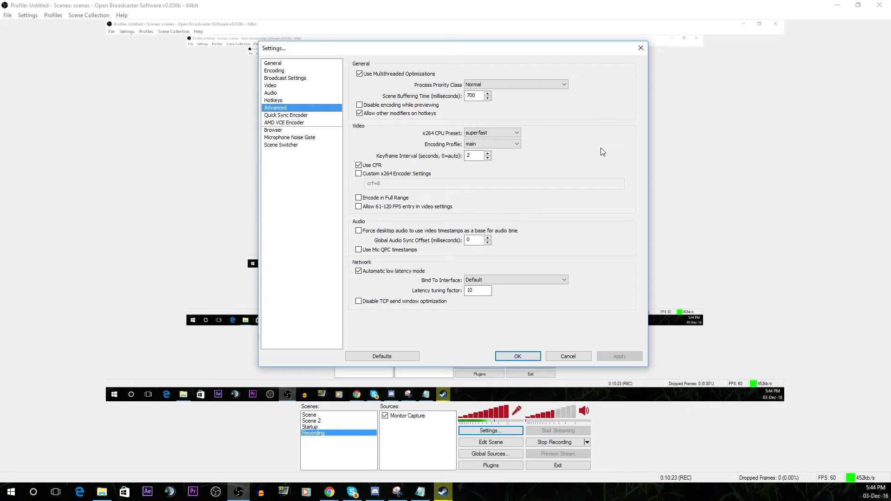
pyautogui.click(489, 132)
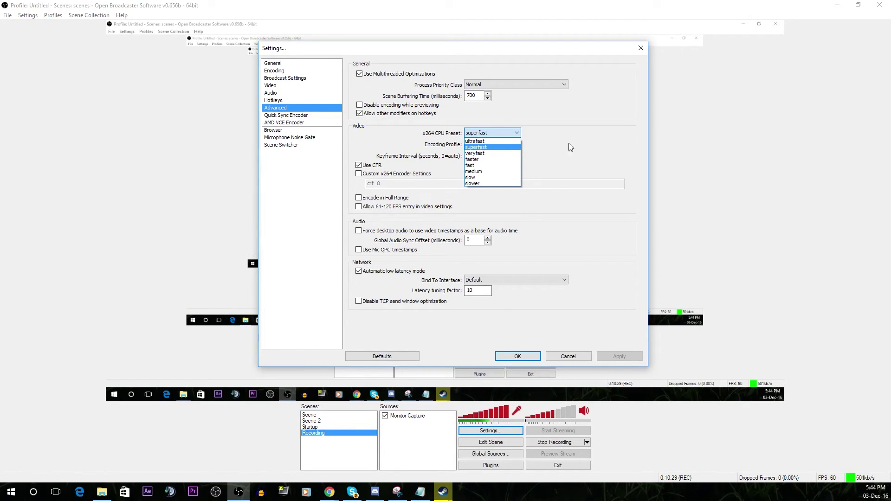
pyautogui.click(532, 135)
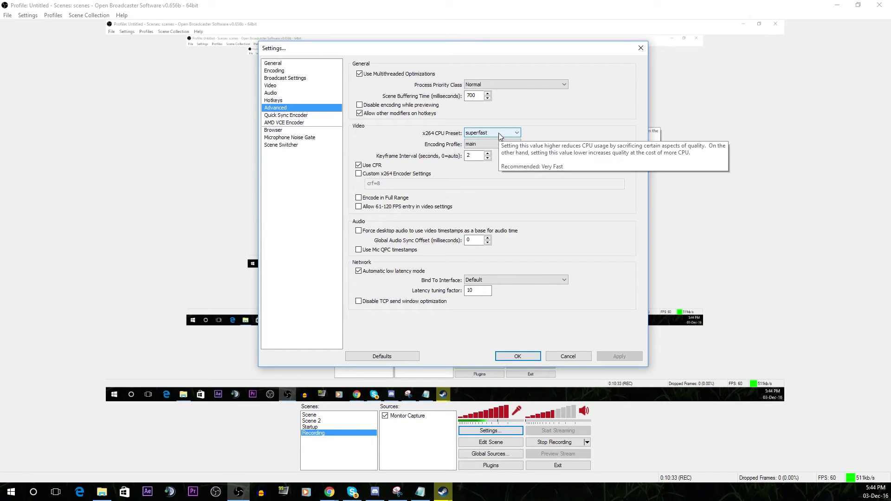
pyautogui.click(485, 134)
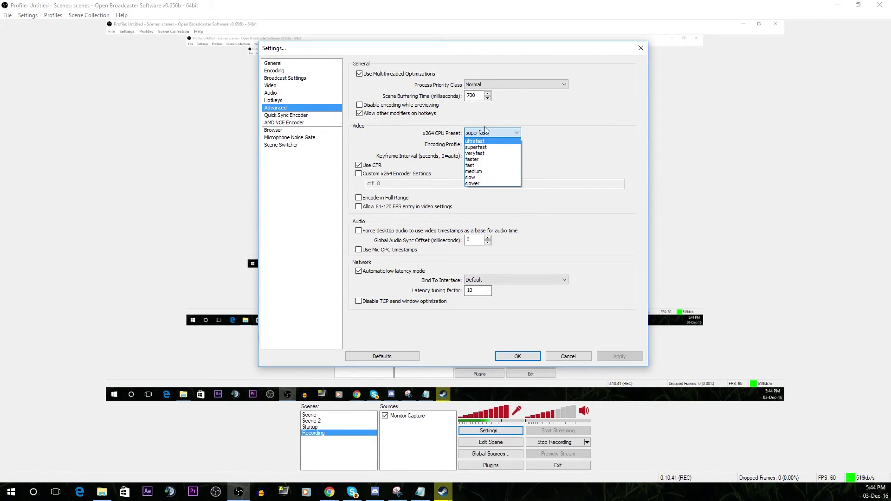
pyautogui.click(579, 148)
pyautogui.click(485, 131)
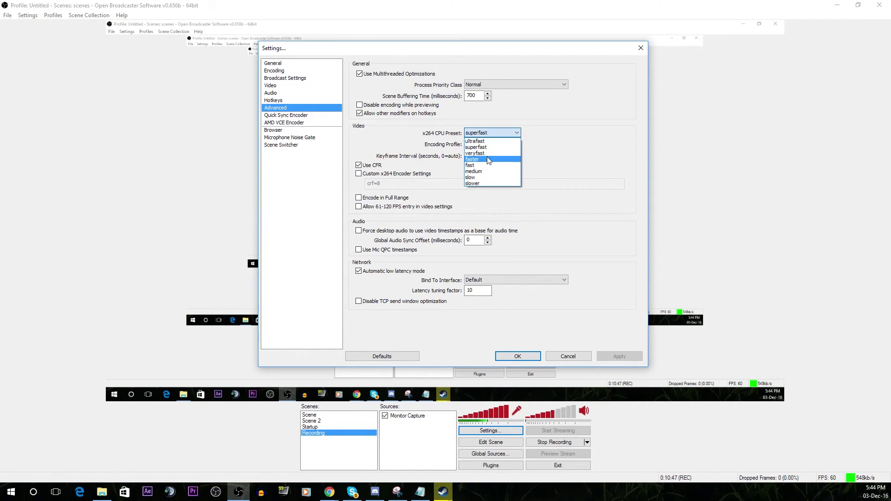
pyautogui.click(513, 148)
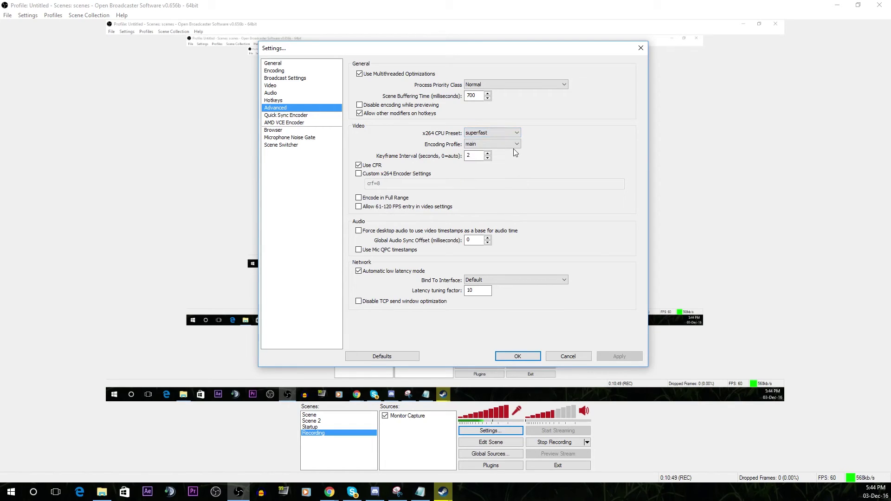
# Look at the encoding profile choices in the advanced video settings, keeping main selected.
pyautogui.click(497, 147)
pyautogui.click(480, 144)
pyautogui.click(510, 149)
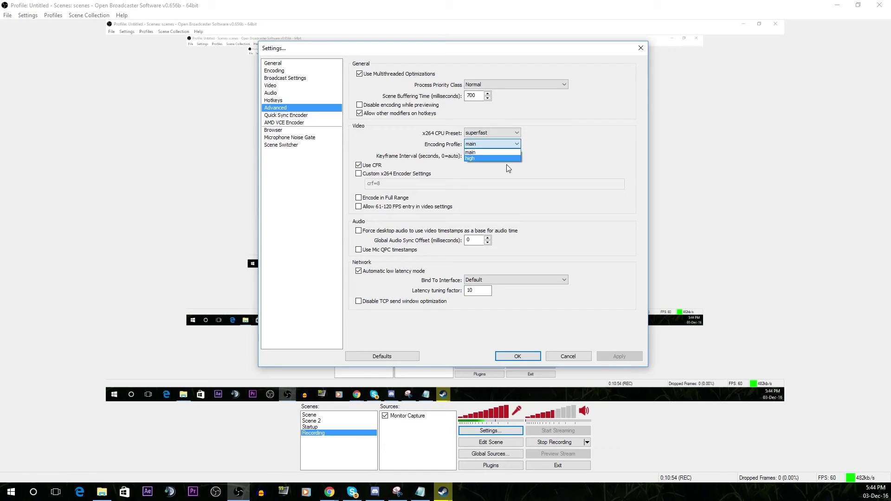
pyautogui.click(523, 177)
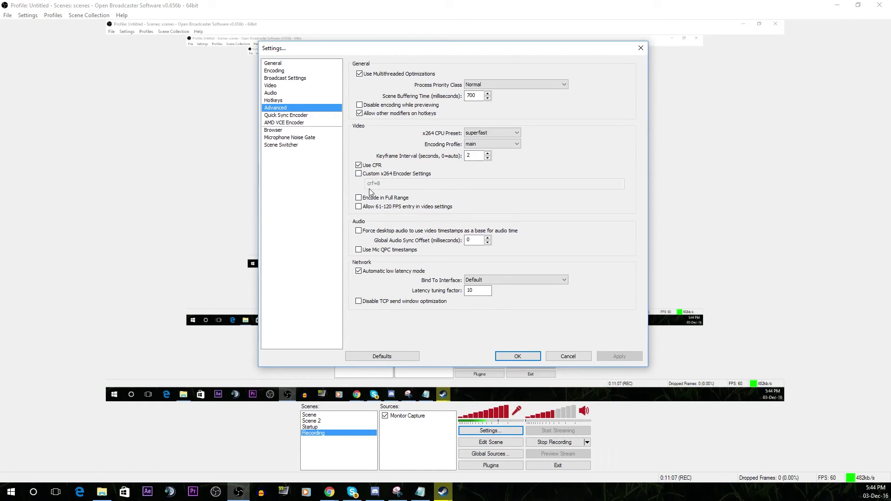
# Enable and disable the custom x264 encoder settings, and leave the advanced settings for the Quick Sync encoder without saving.
pyautogui.click(358, 173)
pyautogui.click(358, 173)
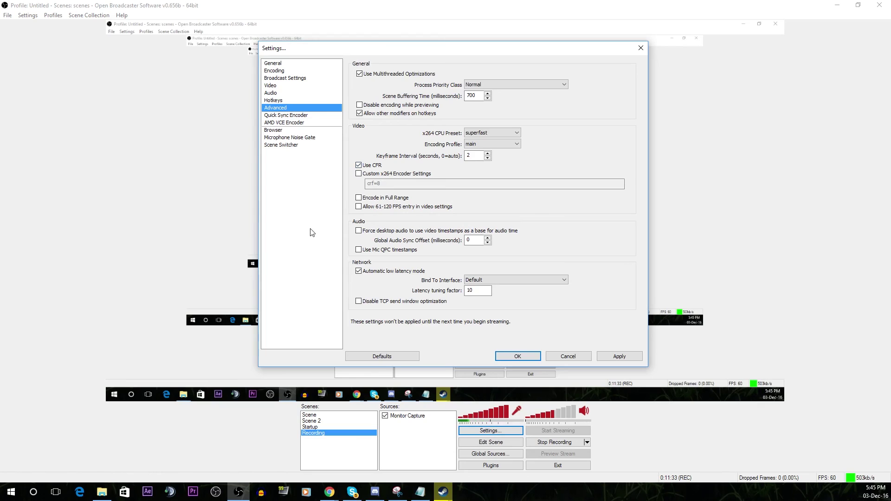
pyautogui.click(268, 116)
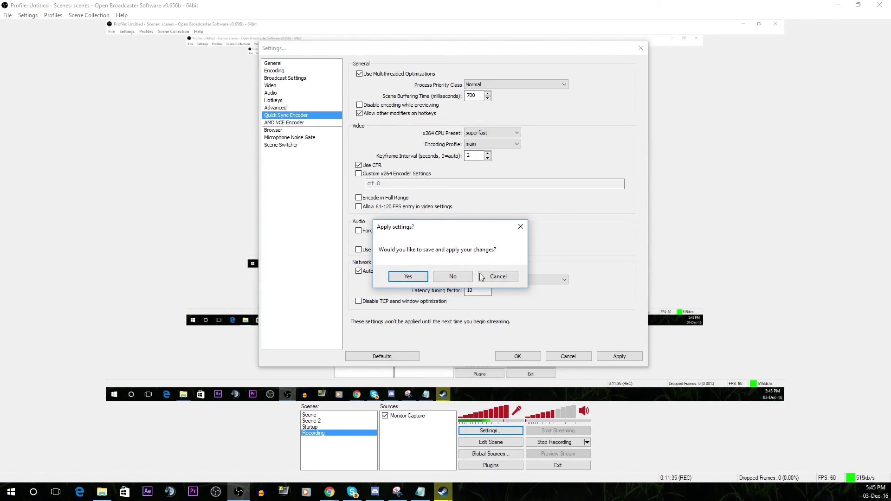
pyautogui.click(452, 277)
# Look through the AMD VCE Encoder, Quick Sync Encoder, Browser, Microphone Noise Gate, Scene Switcher and General settings.
pyautogui.click(305, 123)
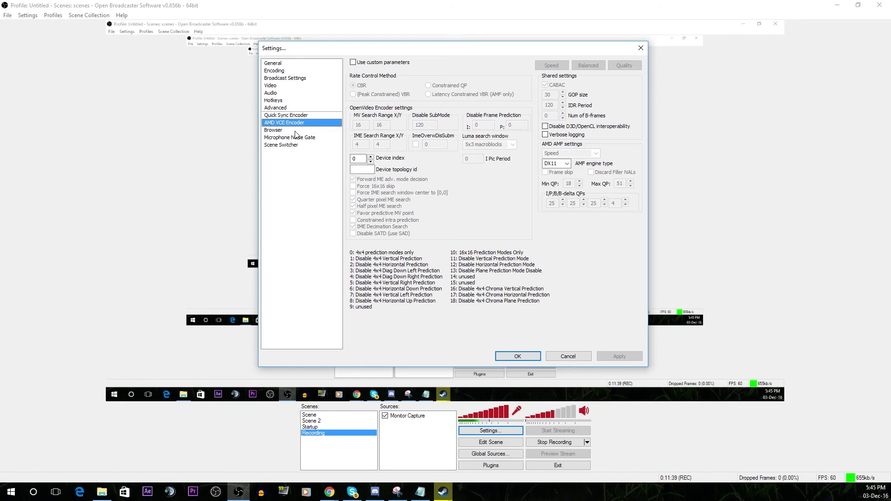
pyautogui.click(294, 116)
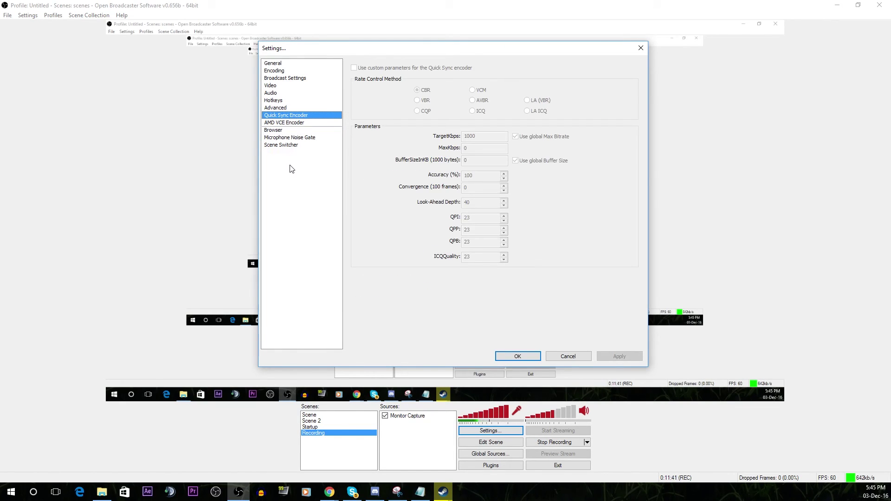
pyautogui.click(280, 123)
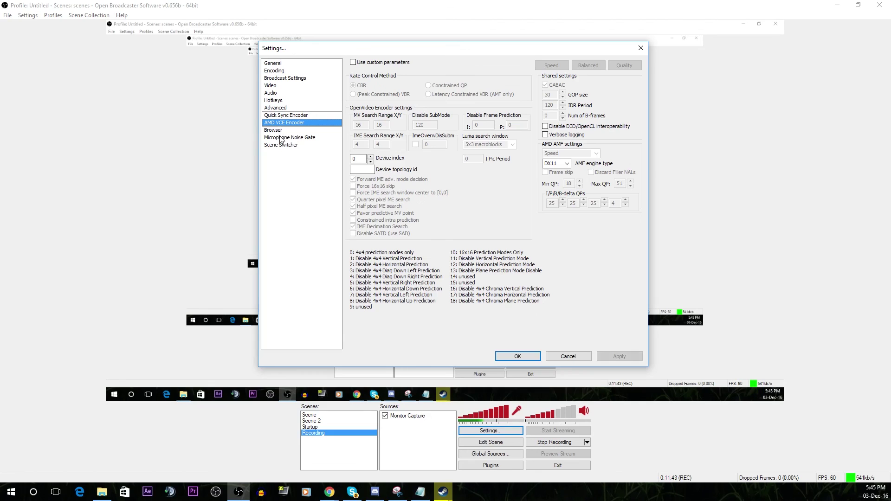
pyautogui.click(276, 131)
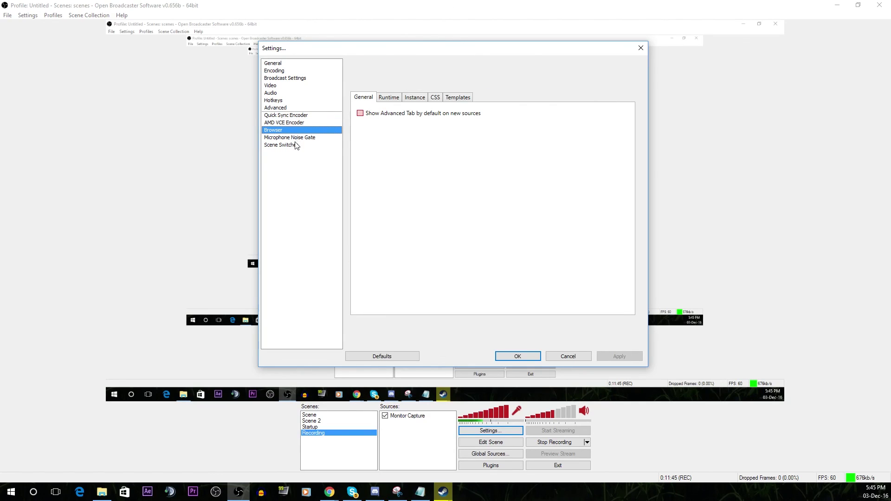
pyautogui.click(296, 144)
pyautogui.click(288, 138)
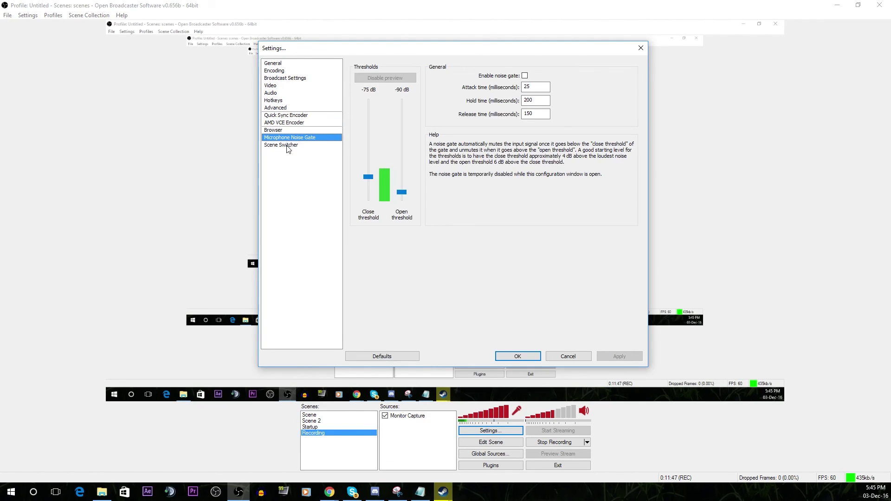
pyautogui.click(282, 146)
pyautogui.click(277, 131)
pyautogui.click(279, 123)
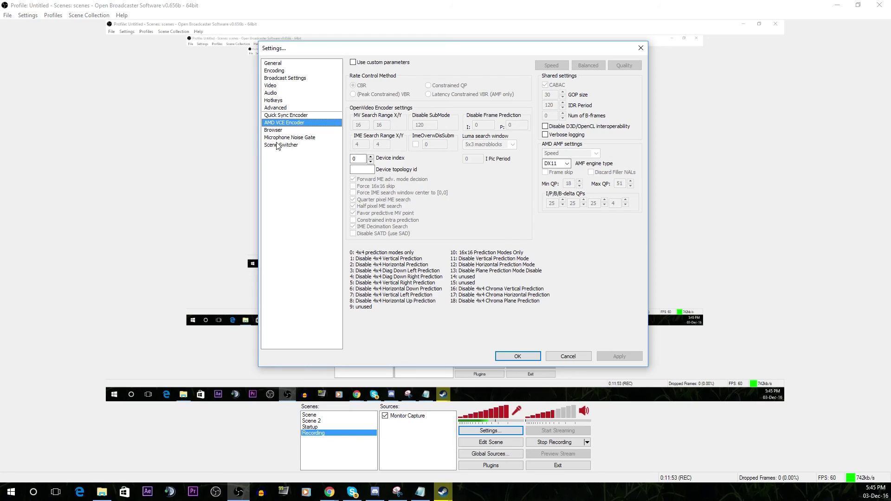
pyautogui.click(285, 63)
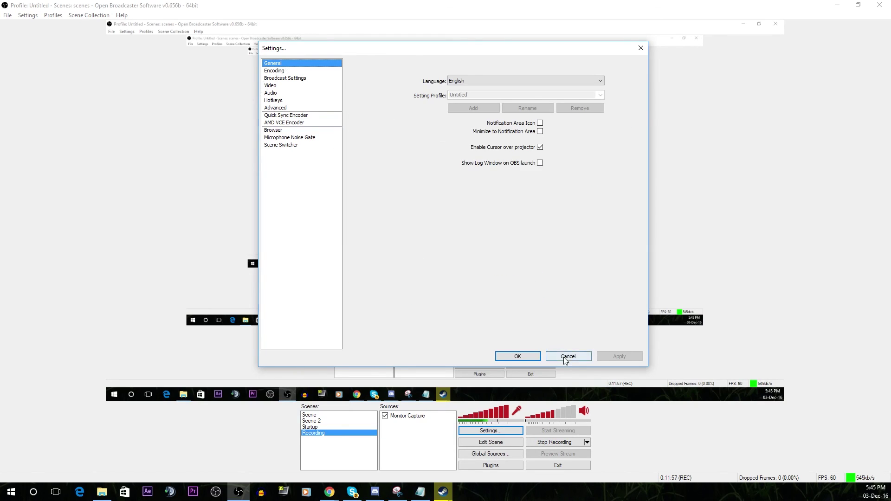